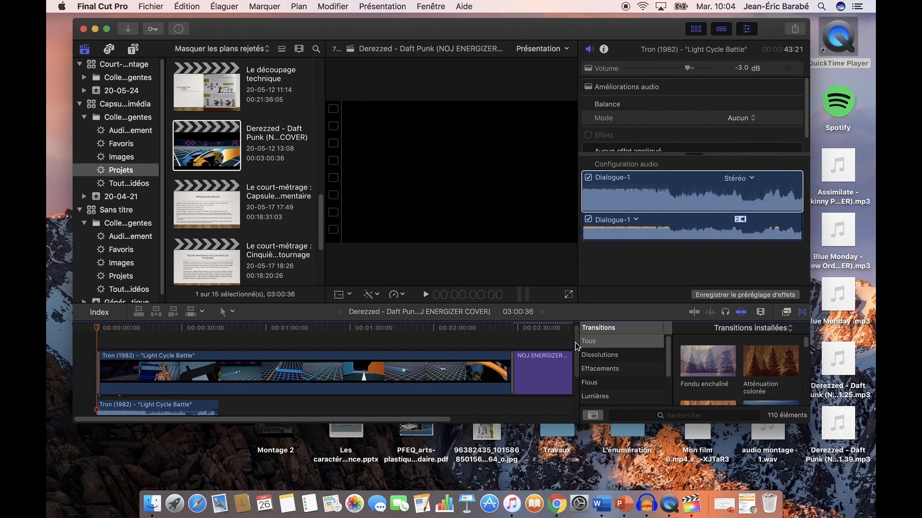
# Split the main Tron video clip with the blade at 43:23, where the connected Tron audio clip ends
pyautogui.scroll(-4, 576, 366)
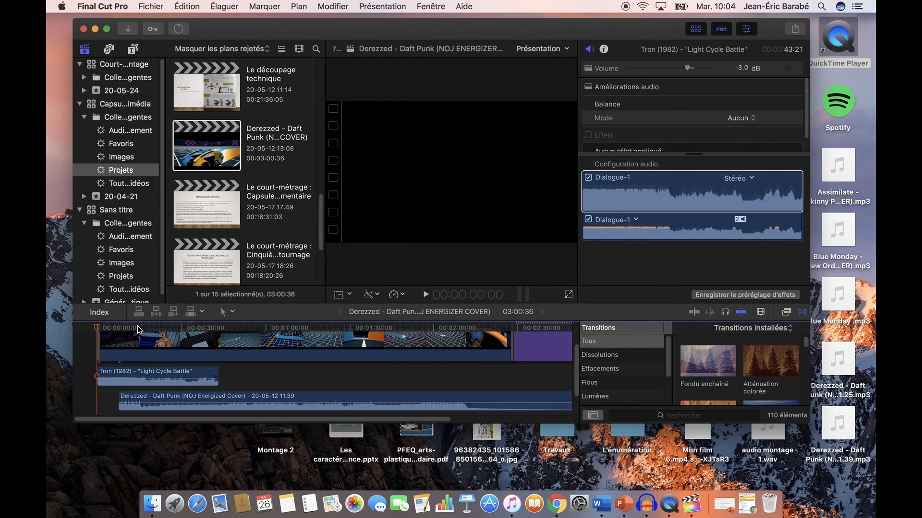
pyautogui.click(124, 333)
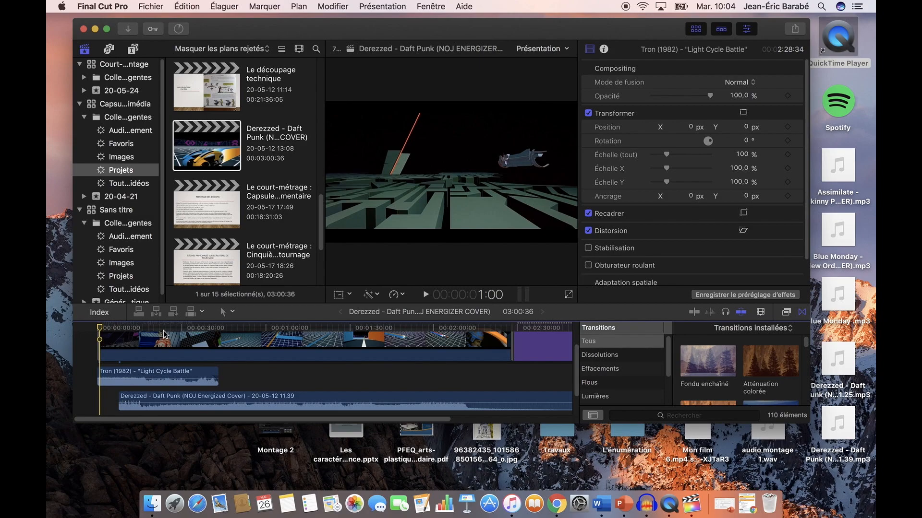
pyautogui.press('super+equal')
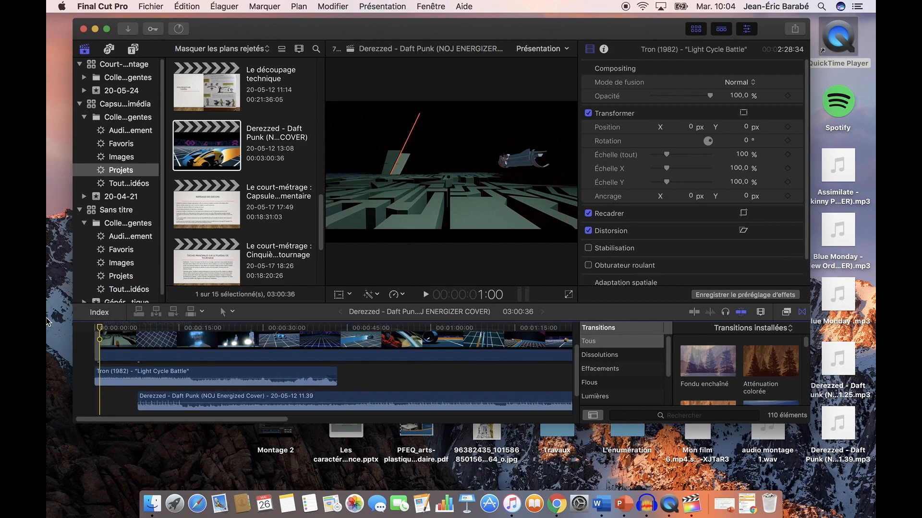
pyautogui.moveTo(576, 382); pyautogui.dragTo(577, 371)
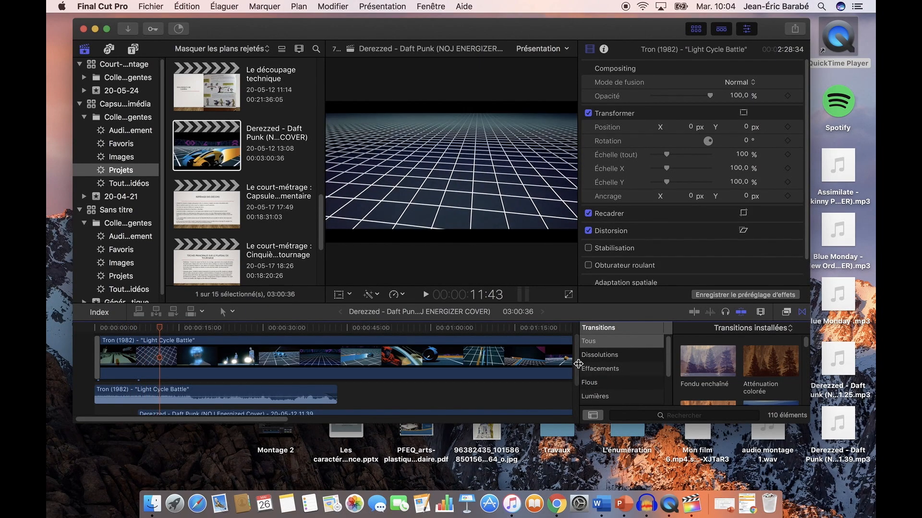
pyautogui.moveTo(577, 368); pyautogui.dragTo(575, 397)
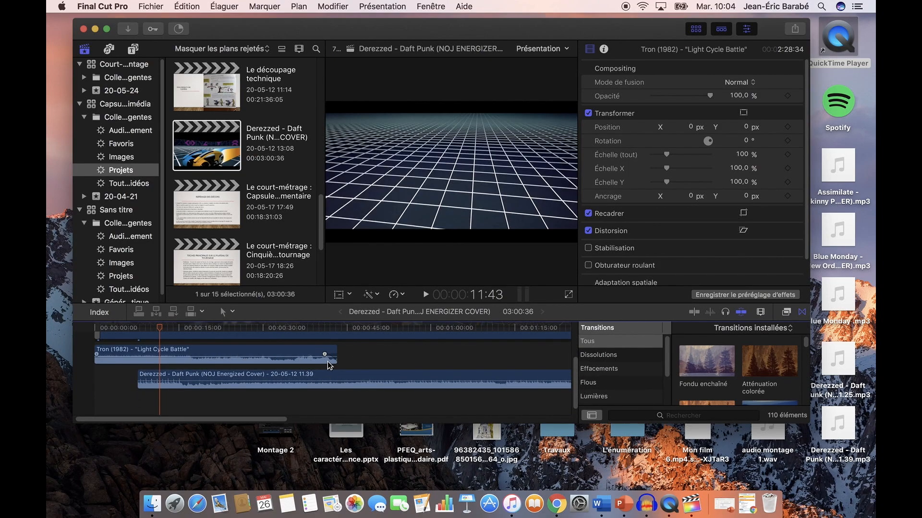
pyautogui.moveTo(327, 358); pyautogui.dragTo(323, 355)
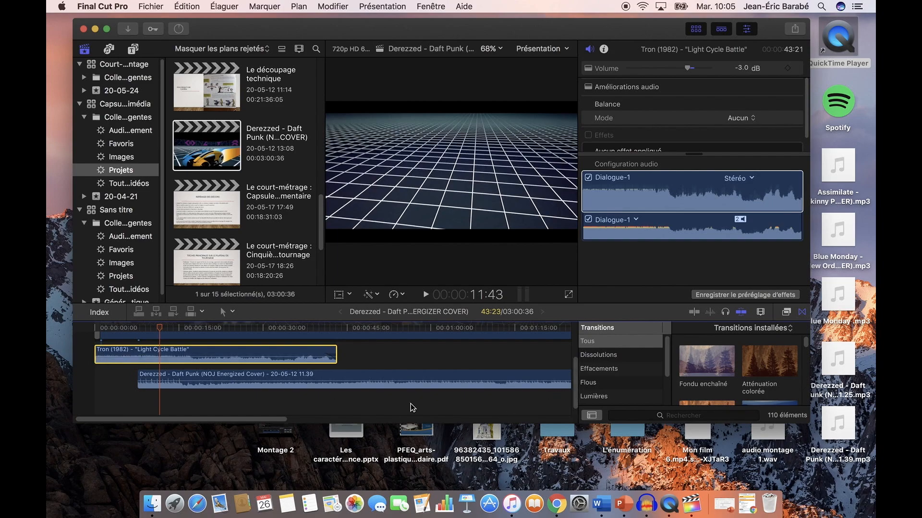
pyautogui.moveTo(277, 419); pyautogui.dragTo(513, 421)
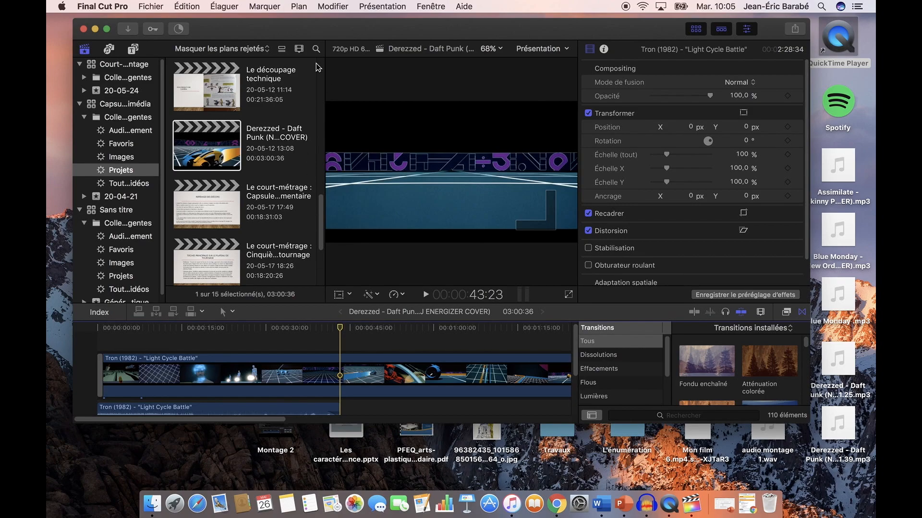
pyautogui.click(191, 7)
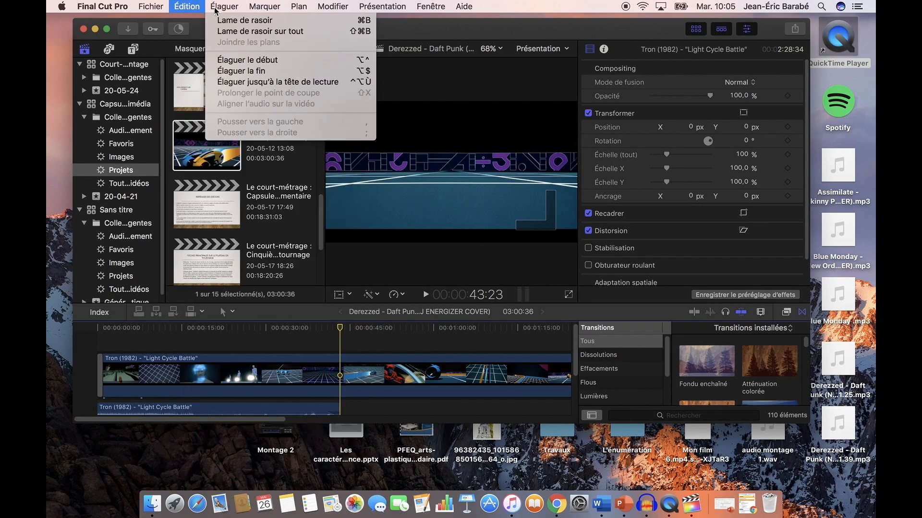
pyautogui.click(223, 20)
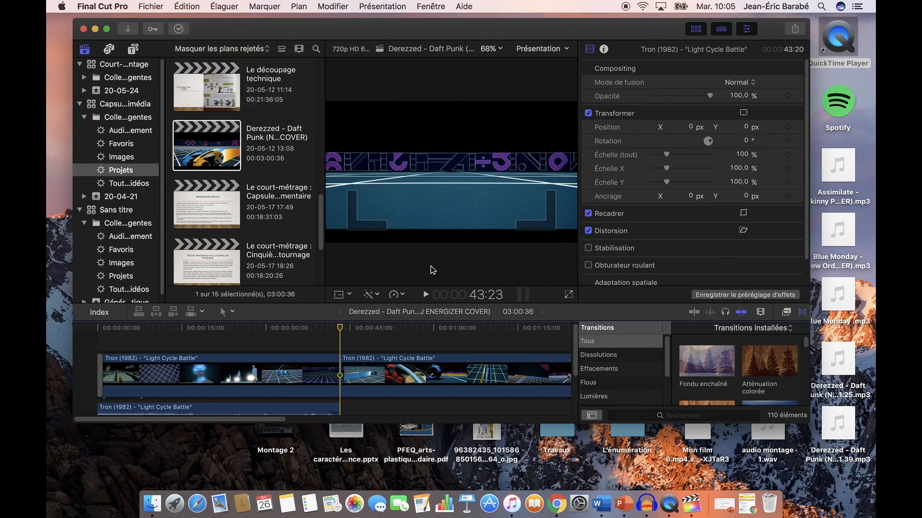
# Select the second segment of the Tron video clip and split it with the blade at 1:15:42
pyautogui.moveTo(268, 423); pyautogui.dragTo(345, 423)
pyautogui.click(335, 329)
pyautogui.moveTo(337, 328); pyautogui.dragTo(341, 329)
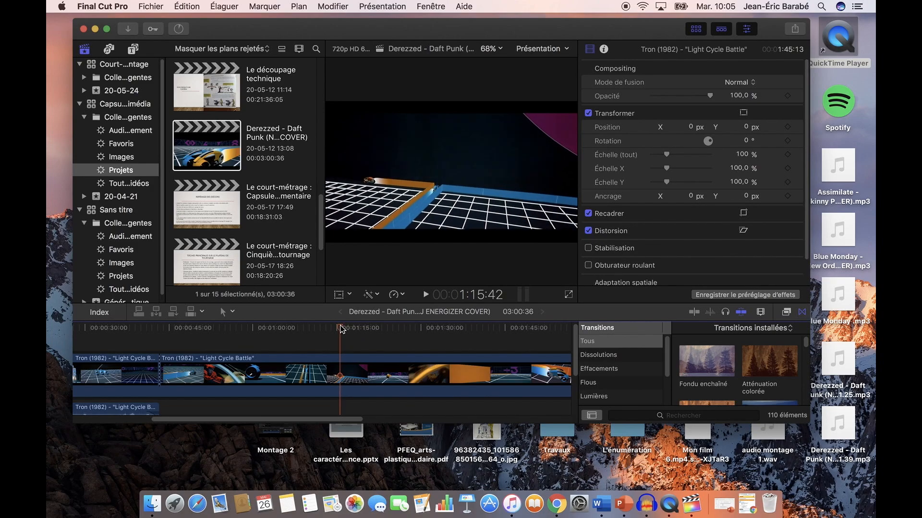
pyautogui.click(351, 362)
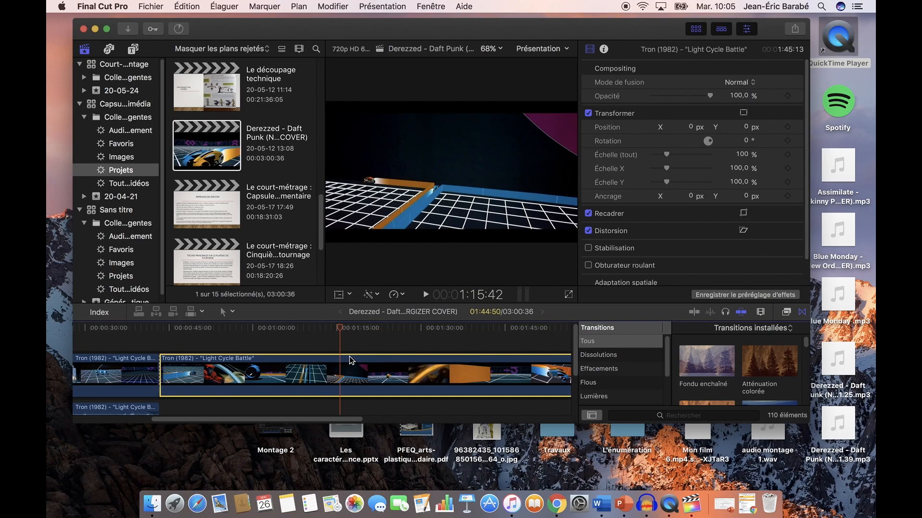
pyautogui.click(223, 8)
pyautogui.click(227, 18)
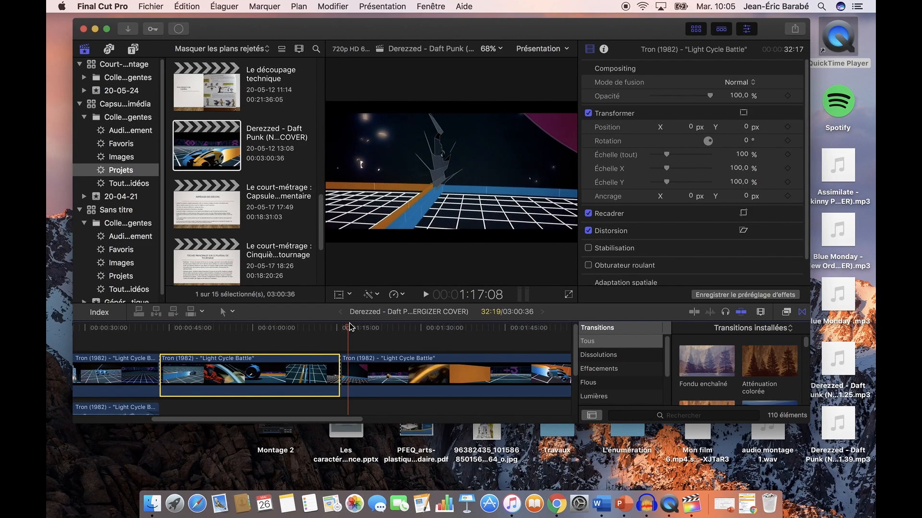
# Split the Tron video segment that follows the 1:15:42 cut with the blade at 1:17:08
pyautogui.press('super+equal')
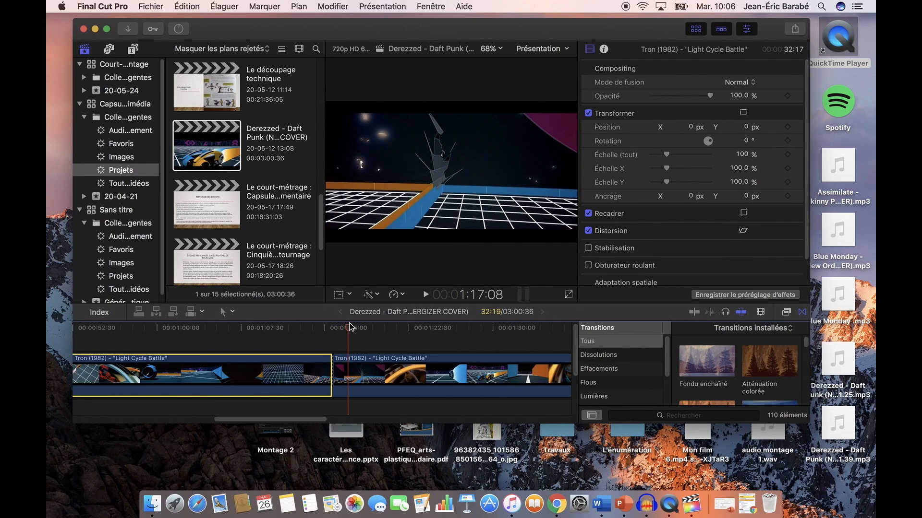
pyautogui.click(341, 377)
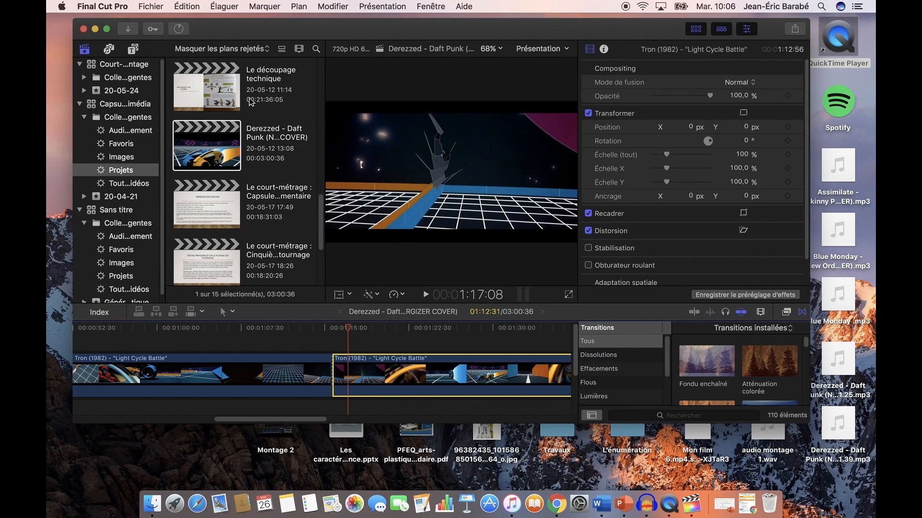
pyautogui.click(231, 6)
pyautogui.click(238, 21)
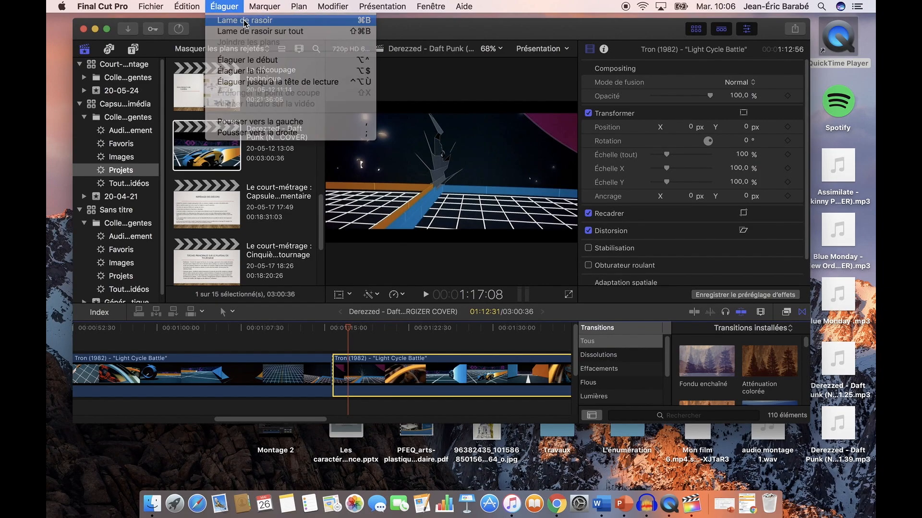
# Split the last Tron video segment with the blade at 1:56:04
pyautogui.moveTo(307, 421); pyautogui.dragTo(322, 421)
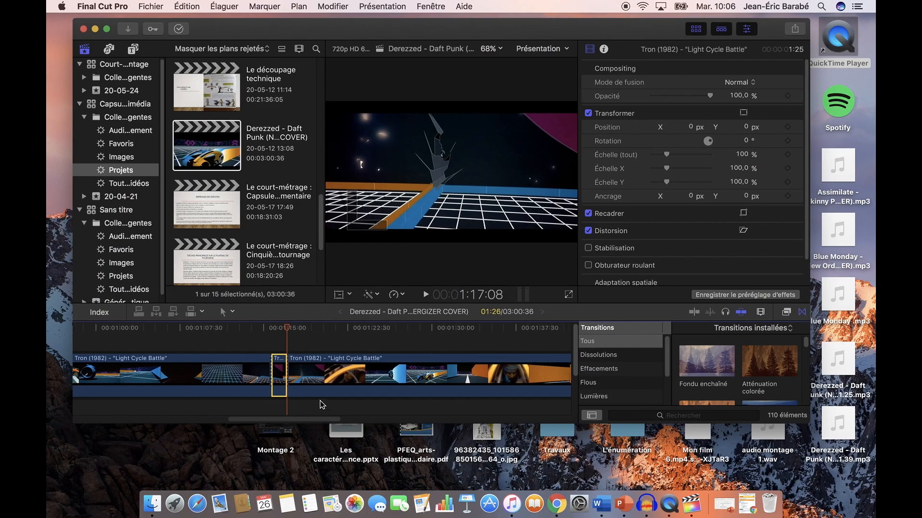
pyautogui.click(331, 330)
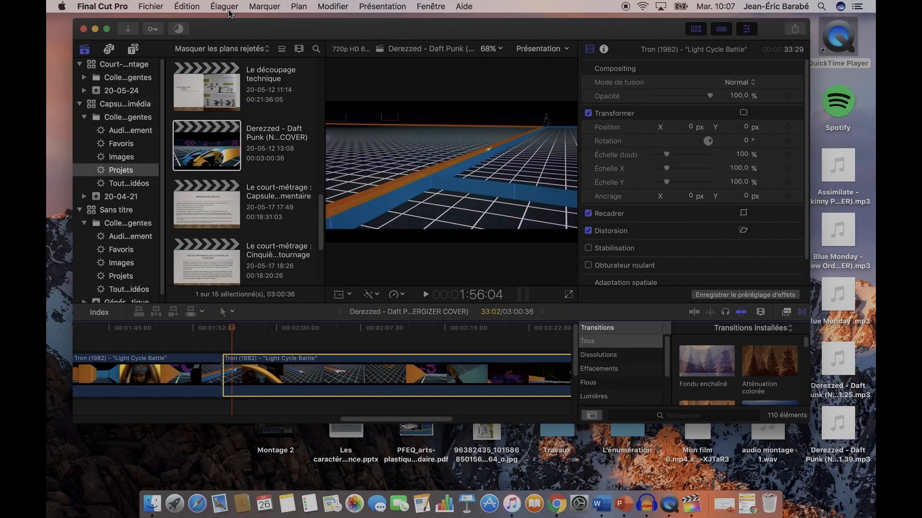
pyautogui.click(224, 6)
pyautogui.click(229, 19)
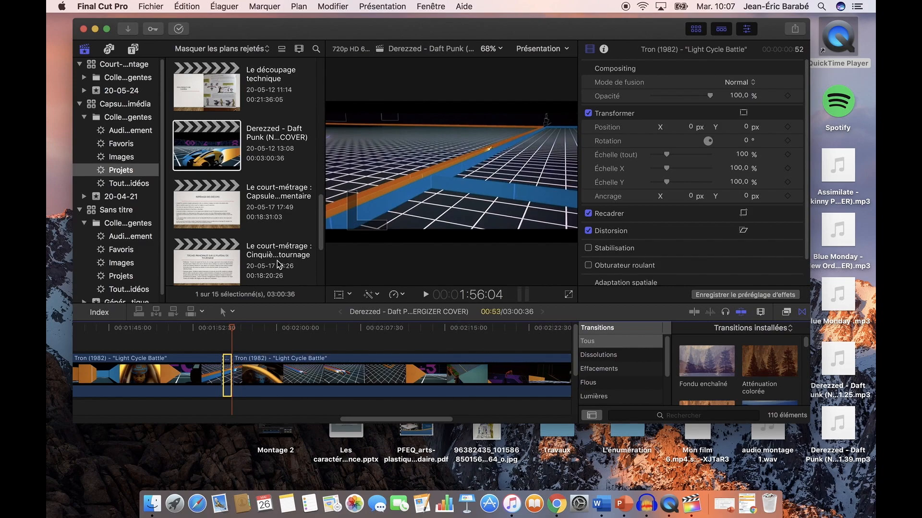
# Select the Tron video segment after the 1:56:04 cut and split it with the blade at 2:11:30
pyautogui.moveTo(372, 421); pyautogui.dragTo(384, 416)
pyautogui.click(355, 328)
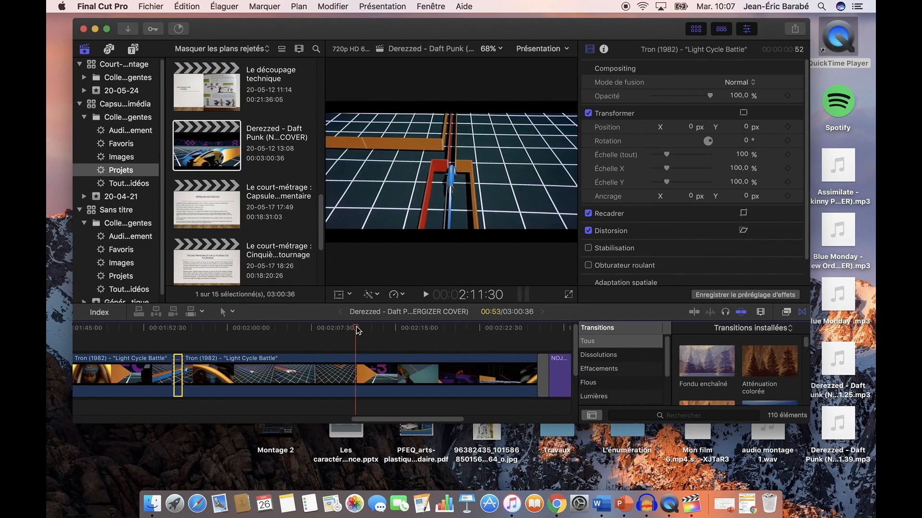
pyautogui.moveTo(356, 327); pyautogui.dragTo(356, 328)
pyautogui.click(363, 358)
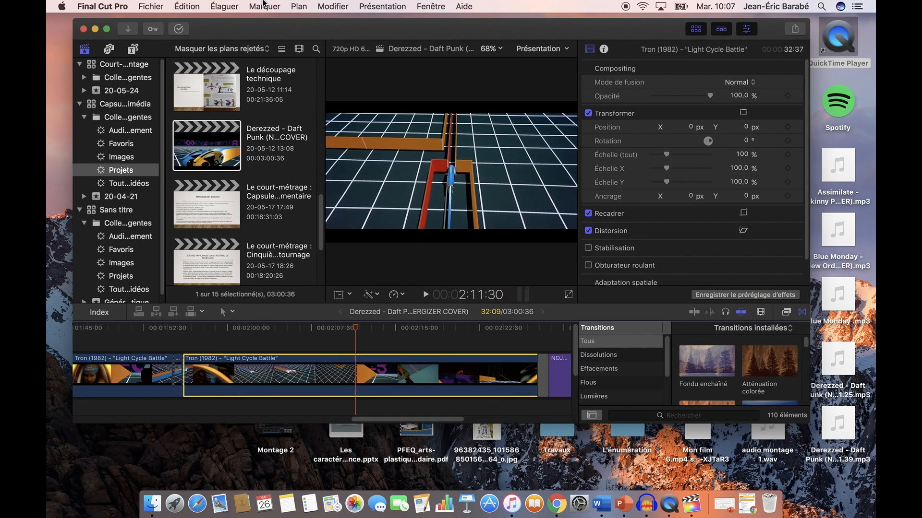
pyautogui.click(230, 6)
pyautogui.click(238, 20)
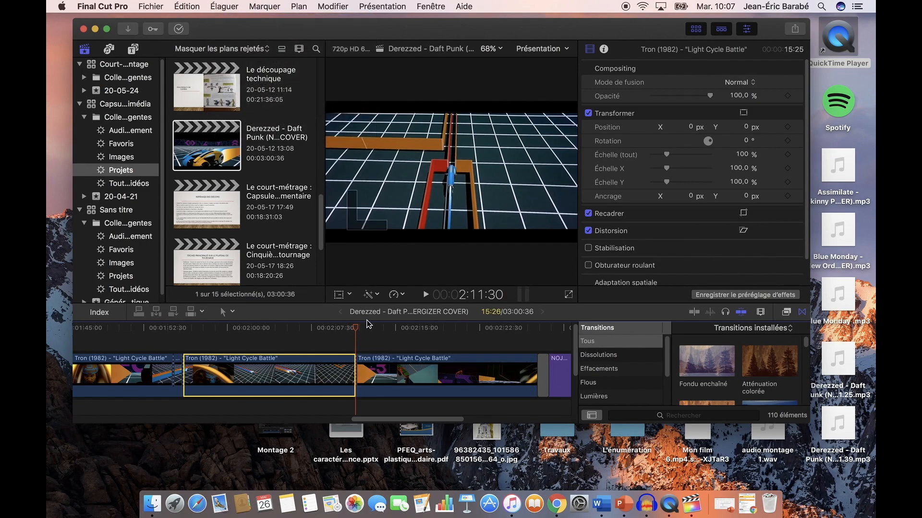
# Isolate a short explosion shot by splitting the segment after the 2:11:30 cut with the blade at 2:12:24
pyautogui.moveTo(359, 330); pyautogui.dragTo(366, 327)
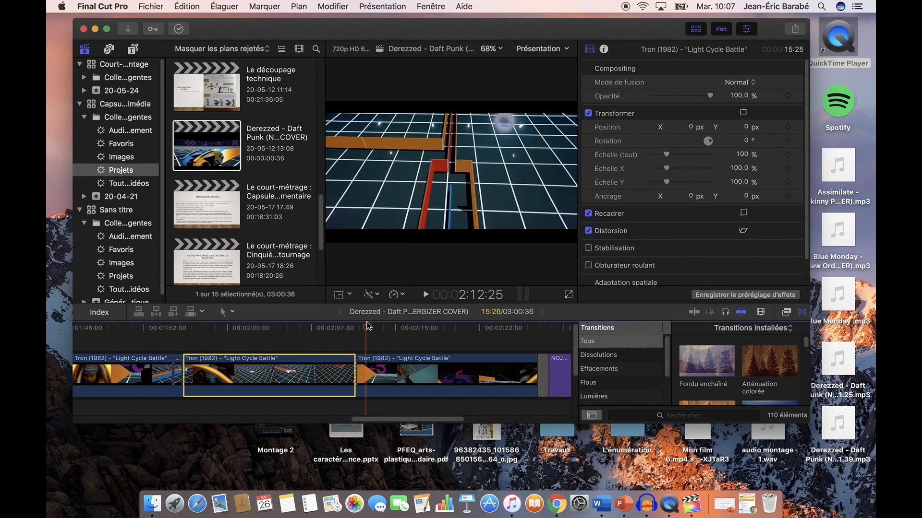
pyautogui.click(377, 361)
pyautogui.press('super+equal')
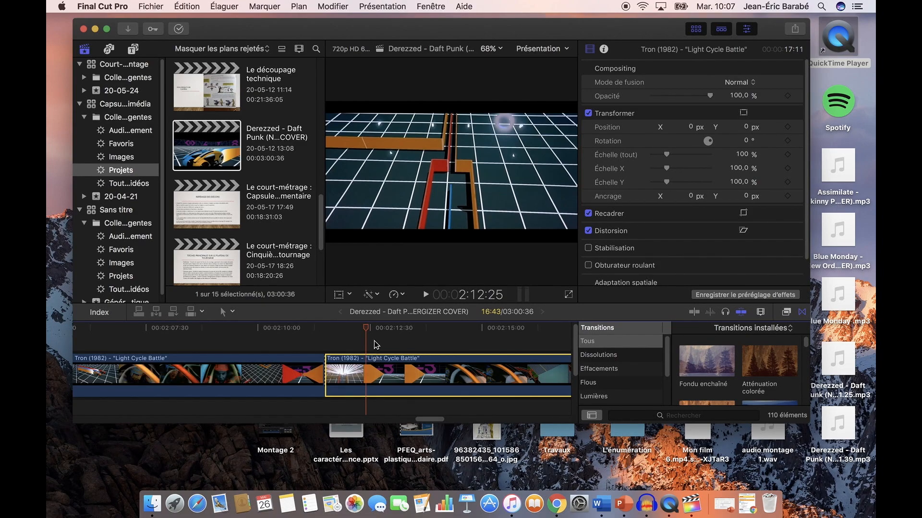
pyautogui.moveTo(366, 331); pyautogui.dragTo(368, 330)
pyautogui.click(228, 8)
pyautogui.click(231, 18)
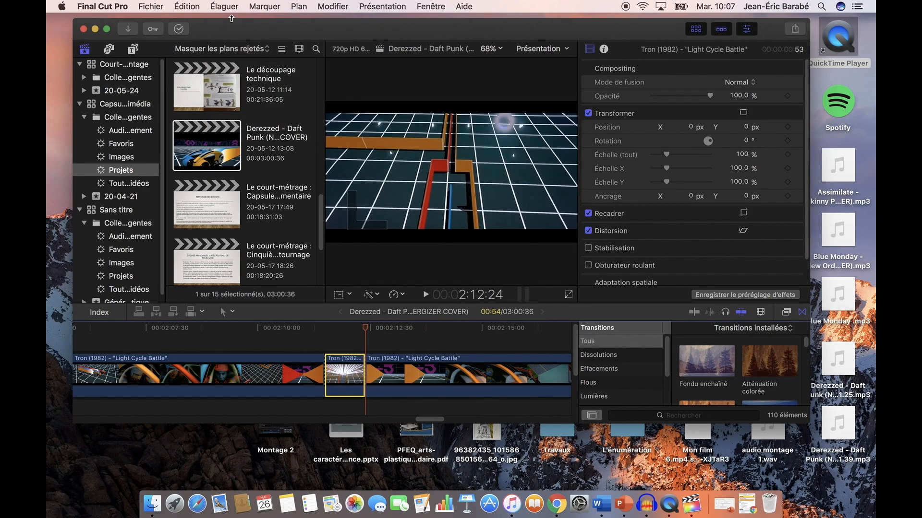
# Browse the Apparences video effects and preview Chaleur intense, Numérique and Vague de chaleur on the Tron clip, with the playhead at 17:47
pyautogui.press('super+minus')
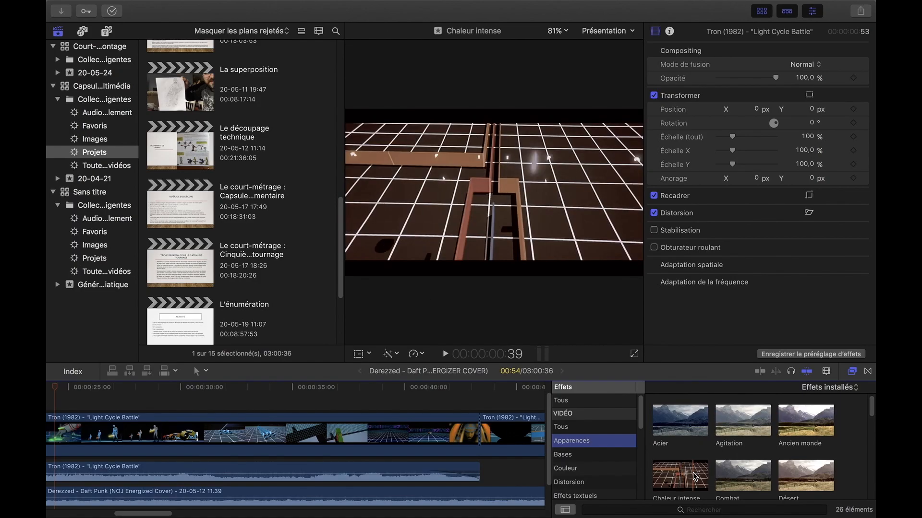
pyautogui.moveTo(871, 408); pyautogui.dragTo(872, 433)
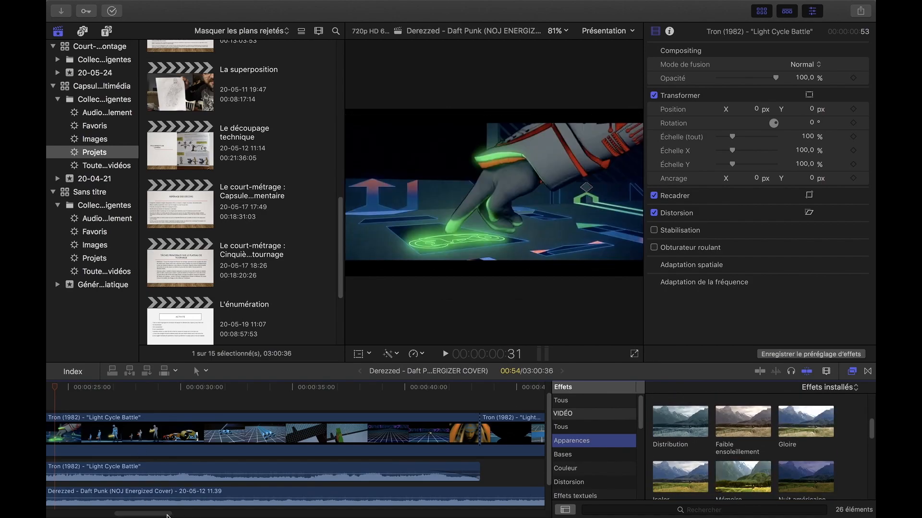
pyautogui.hscroll(-10, 144, 432)
pyautogui.click(160, 393)
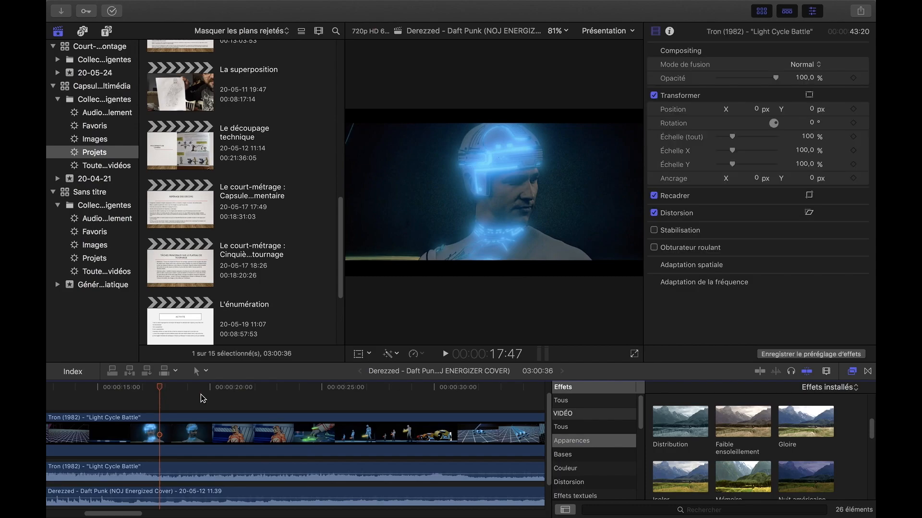
pyautogui.moveTo(872, 428); pyautogui.dragTo(872, 448)
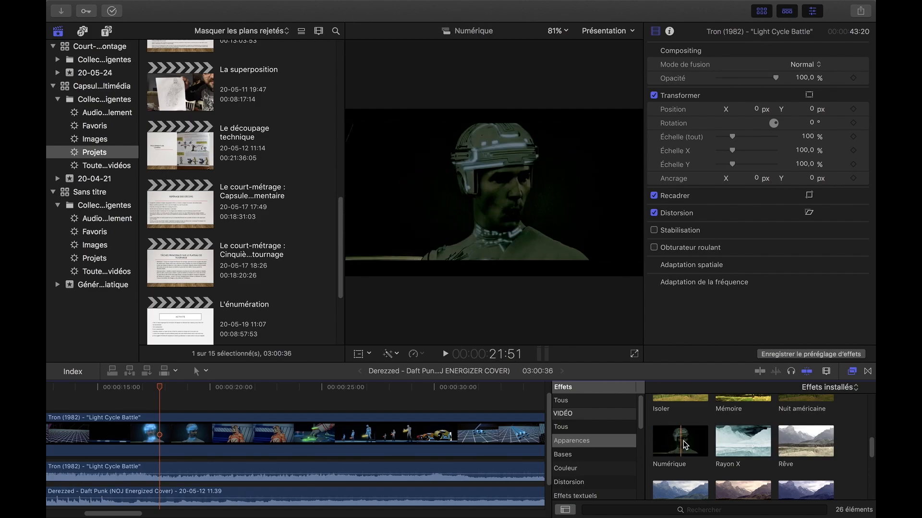
pyautogui.moveTo(872, 445); pyautogui.dragTo(874, 488)
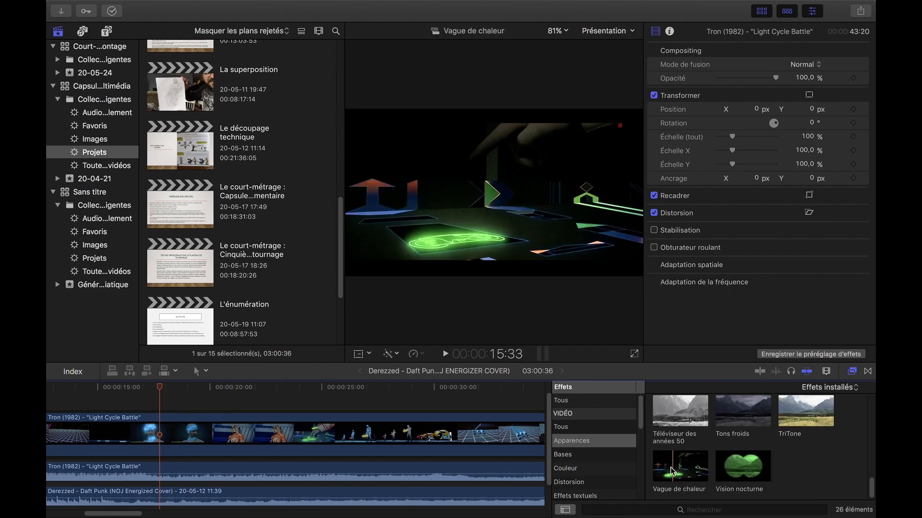
# Browse the Bases and Styliser video effects, previewing Lumière crue, Ajouter du bruit and Grain de film on the first Tron segment
pyautogui.click(564, 455)
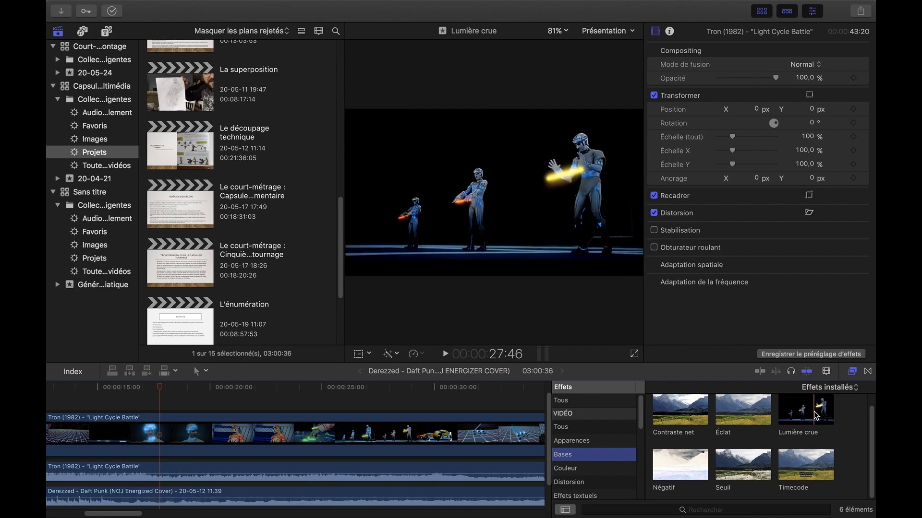
pyautogui.scroll(-3, 643, 428)
pyautogui.scroll(-4, 624, 425)
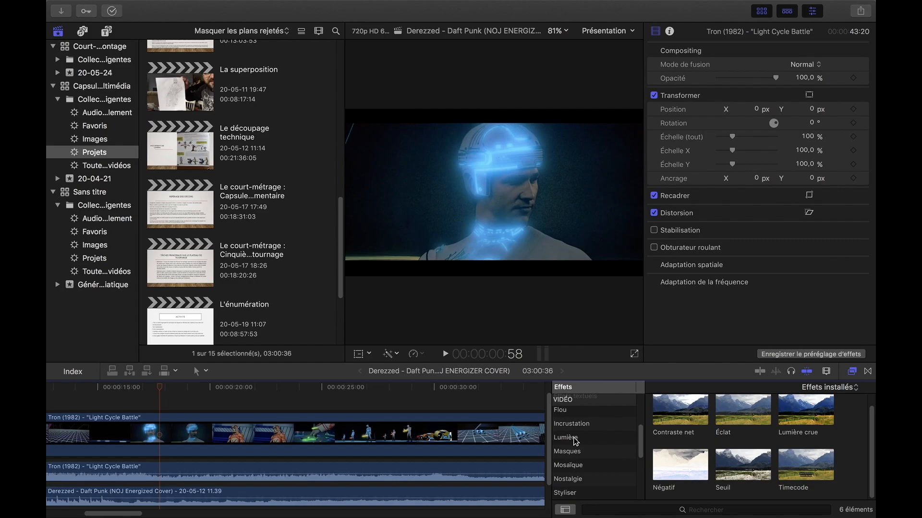
pyautogui.scroll(-4, 581, 466)
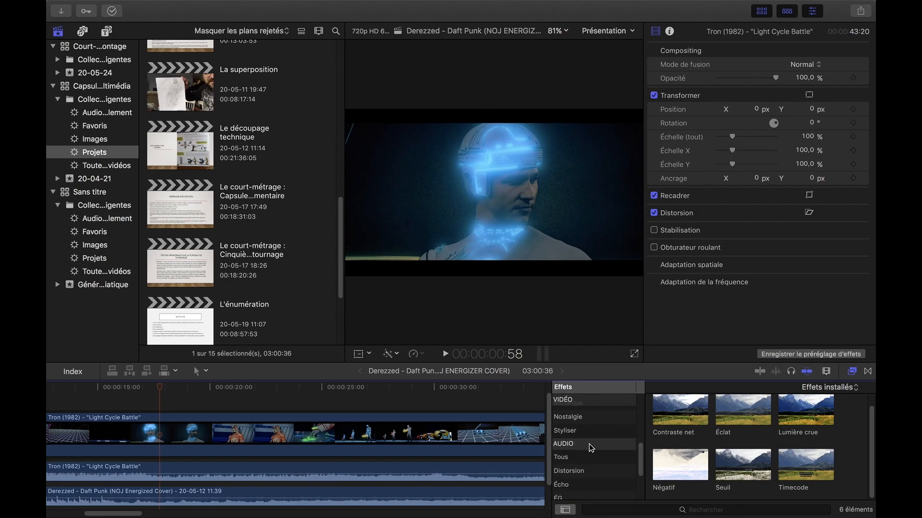
pyautogui.click(580, 432)
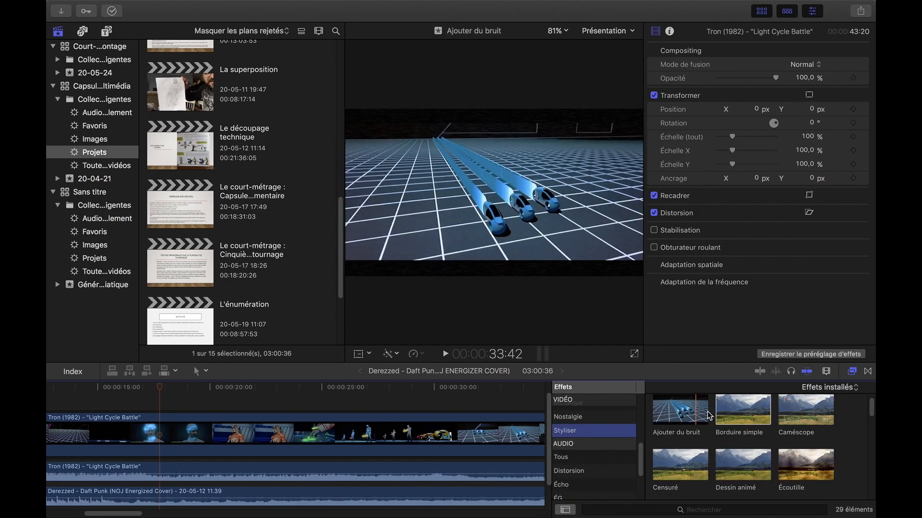
pyautogui.scroll(-2, 759, 422)
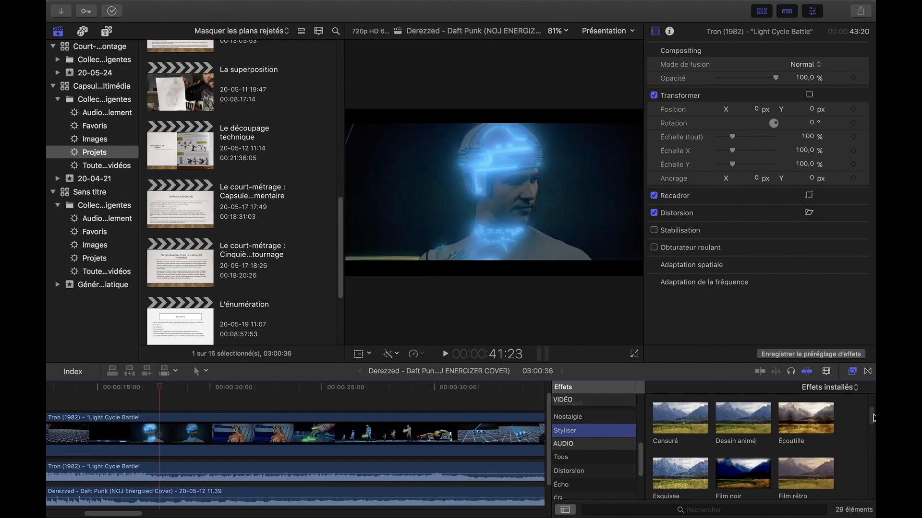
pyautogui.scroll(-3, 874, 418)
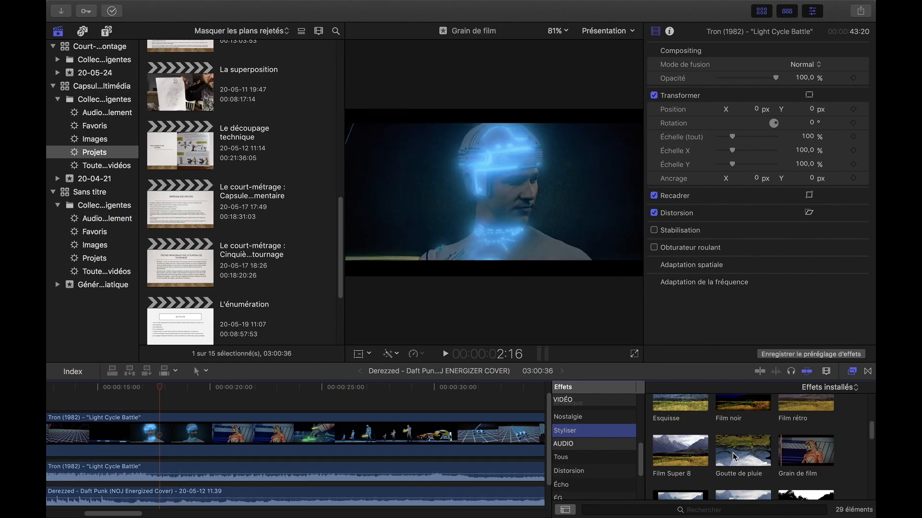
# Apply the Film rétro effect from Styliser to the first Tron segment and check its look at 21:19
pyautogui.scroll(-3, 816, 448)
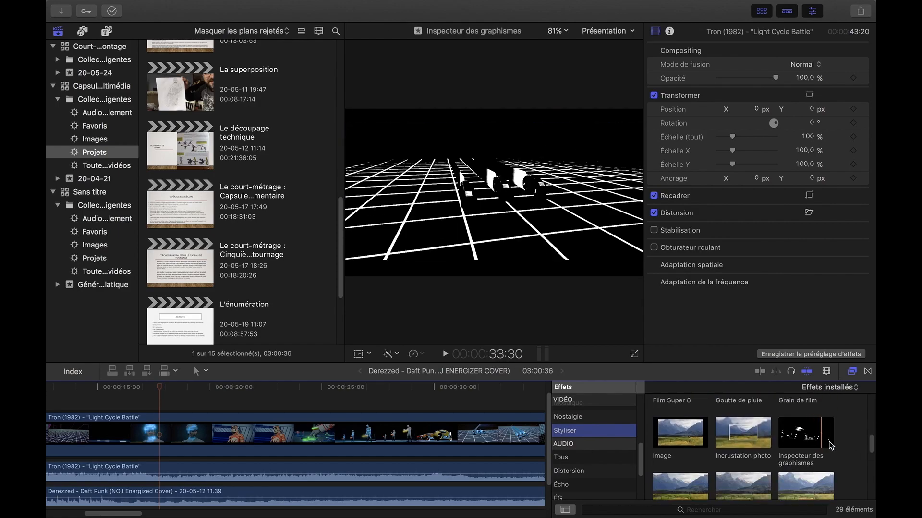
pyautogui.scroll(-4, 874, 450)
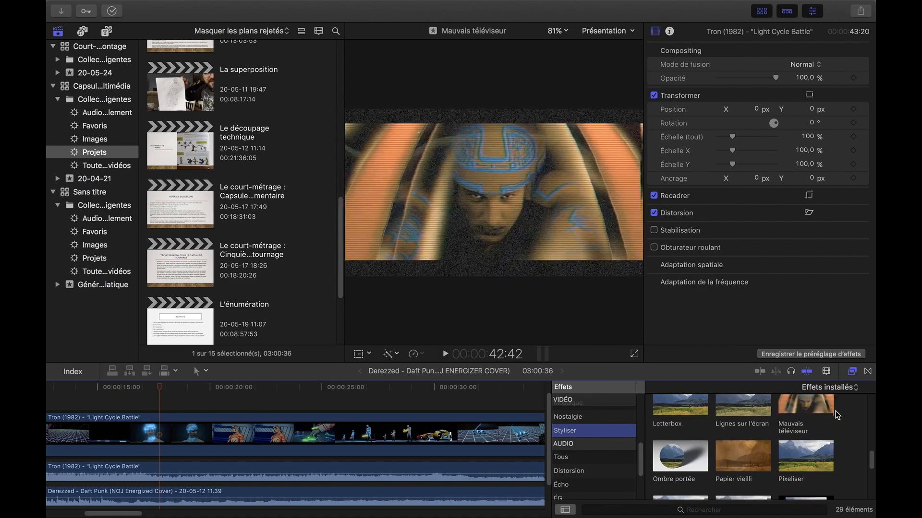
pyautogui.scroll(-1, 871, 461)
pyautogui.moveTo(875, 467); pyautogui.dragTo(874, 424)
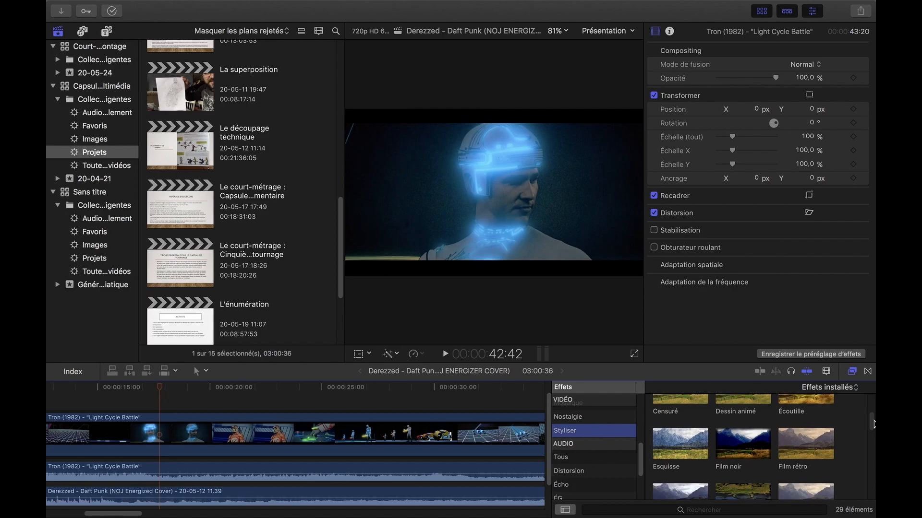
pyautogui.click(808, 442)
pyautogui.moveTo(669, 442); pyautogui.dragTo(297, 422)
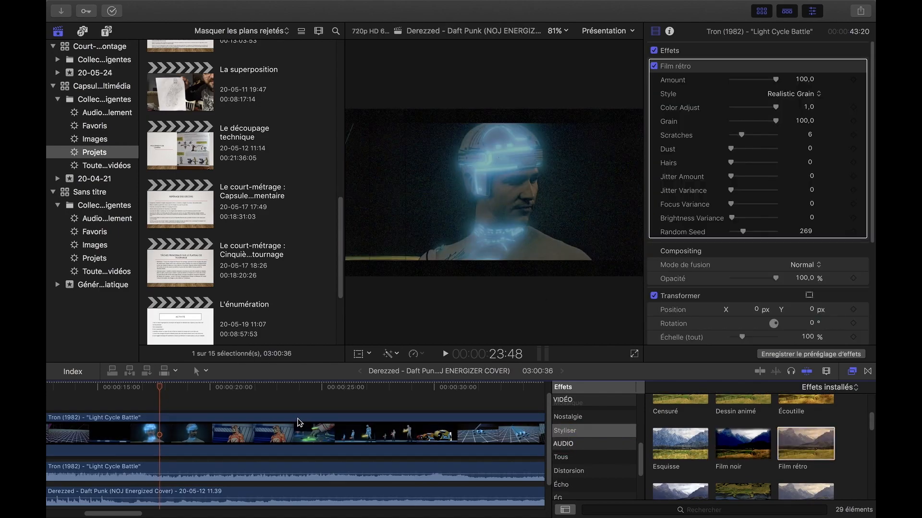
pyautogui.moveTo(172, 391); pyautogui.dragTo(239, 392)
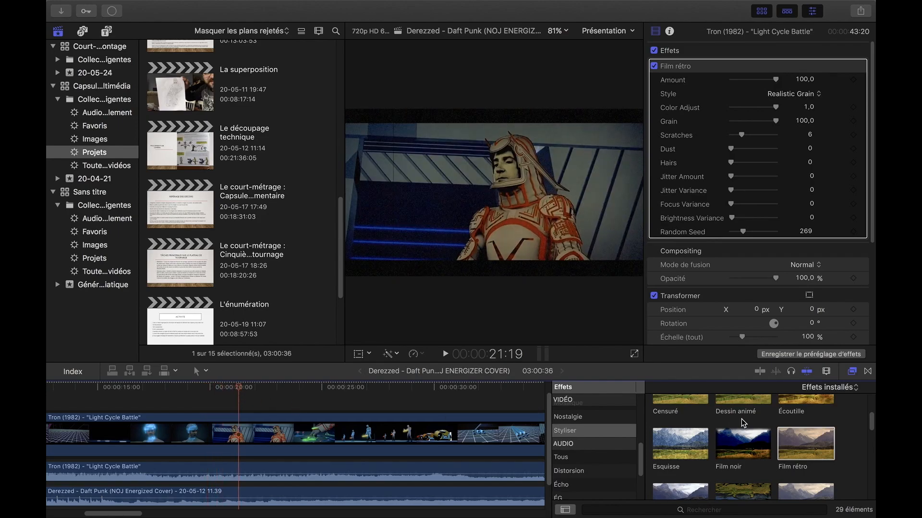
# Browse the Apparences video effects, previewing Gloire, Vague de chaleur, Sans blanchiment and Mémoire on the first Tron segment
pyautogui.moveTo(641, 459); pyautogui.dragTo(647, 437)
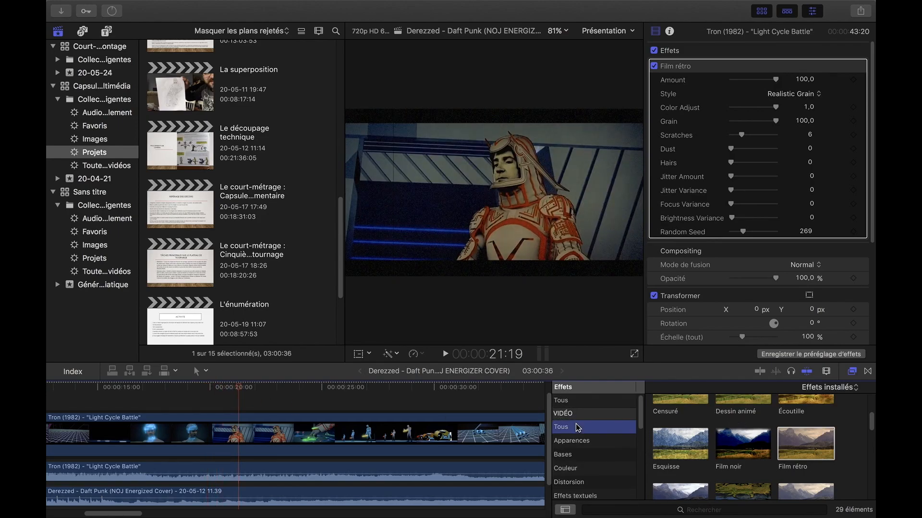
pyautogui.click(582, 440)
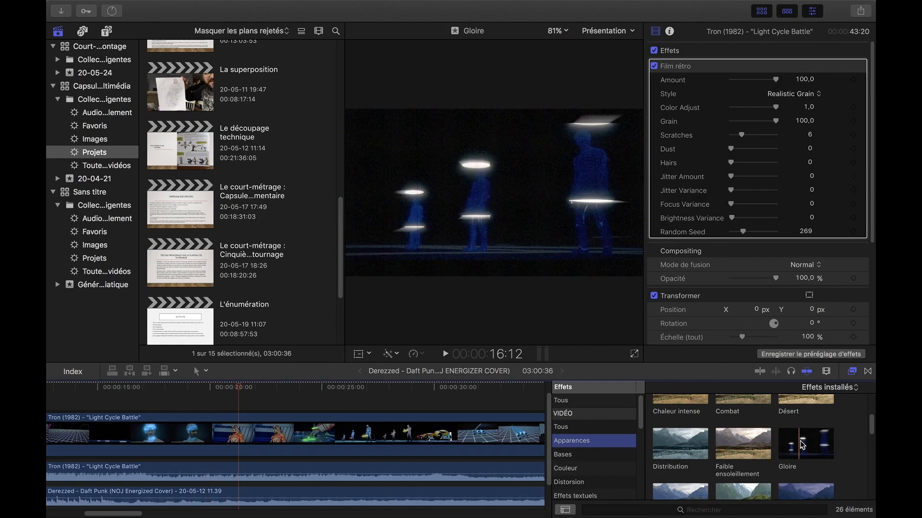
pyautogui.moveTo(872, 425); pyautogui.dragTo(871, 481)
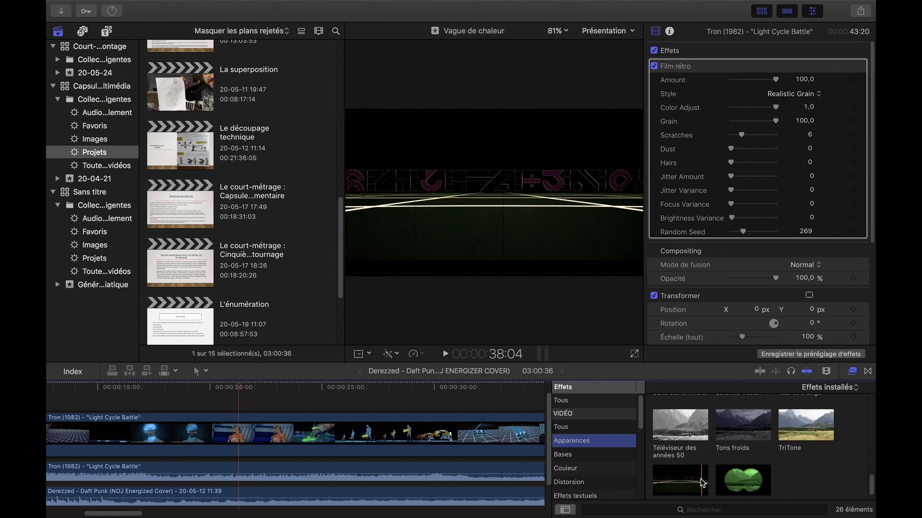
pyautogui.scroll(2, 768, 451)
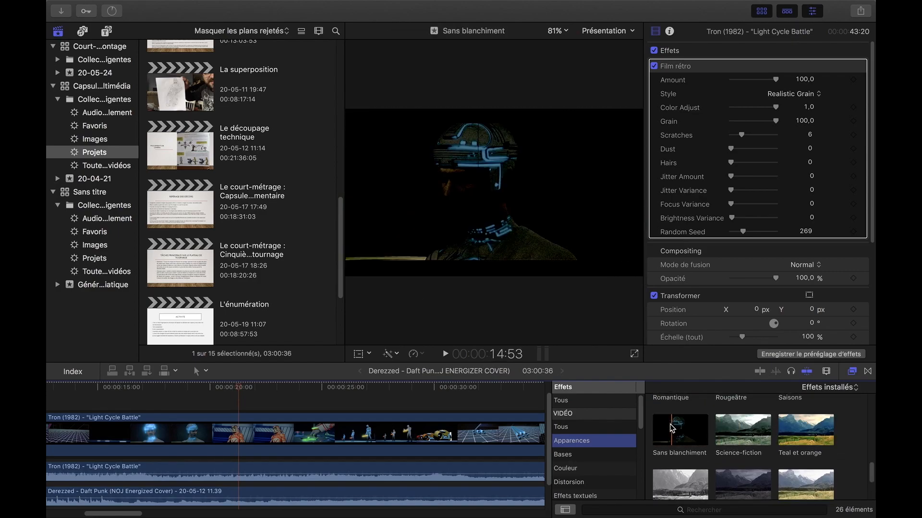
pyautogui.scroll(3, 873, 449)
pyautogui.scroll(2, 873, 449)
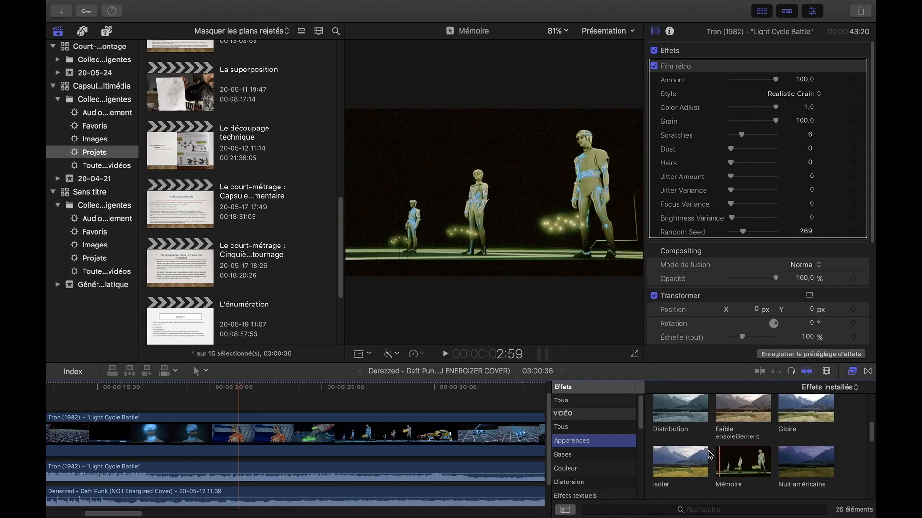
pyautogui.scroll(-3, 639, 447)
# Add the Stries de lumière effect from Lumière to the first Tron segment and check it at 27:29
pyautogui.click(563, 442)
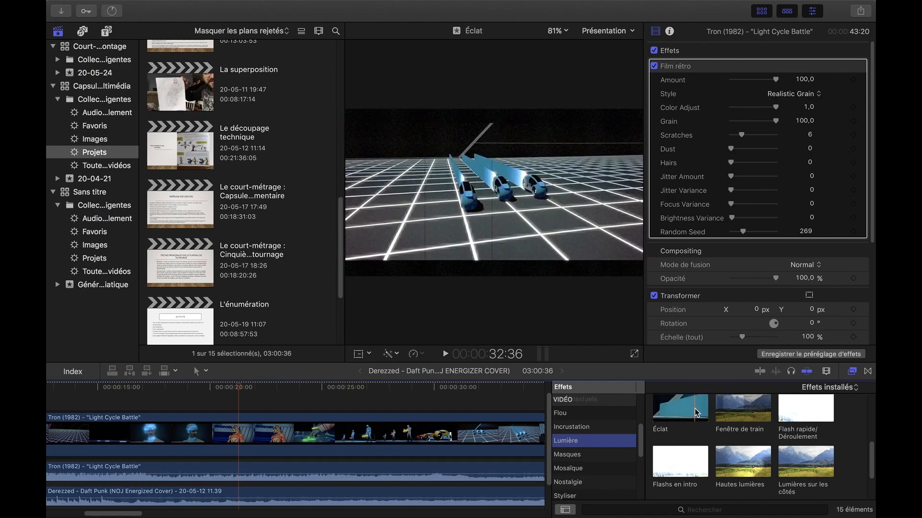
pyautogui.scroll(-3, 851, 488)
pyautogui.scroll(3, 852, 488)
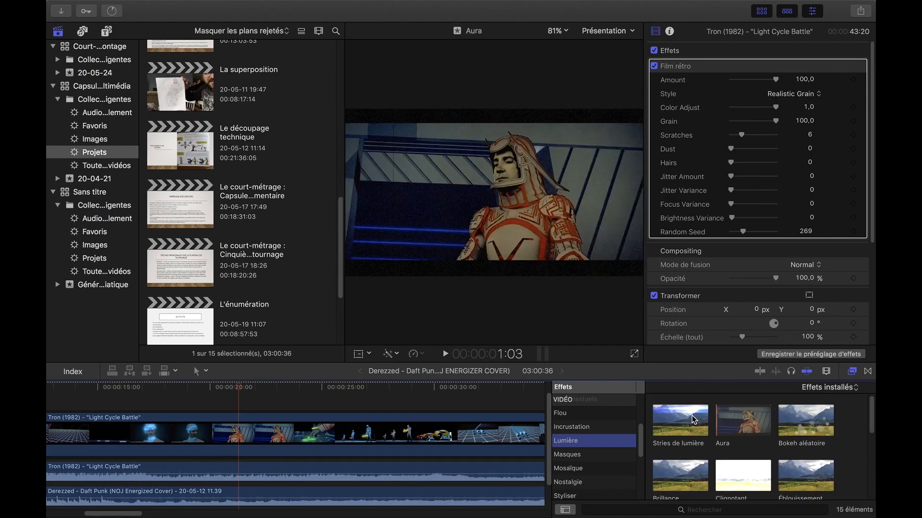
pyautogui.moveTo(688, 423); pyautogui.dragTo(380, 427)
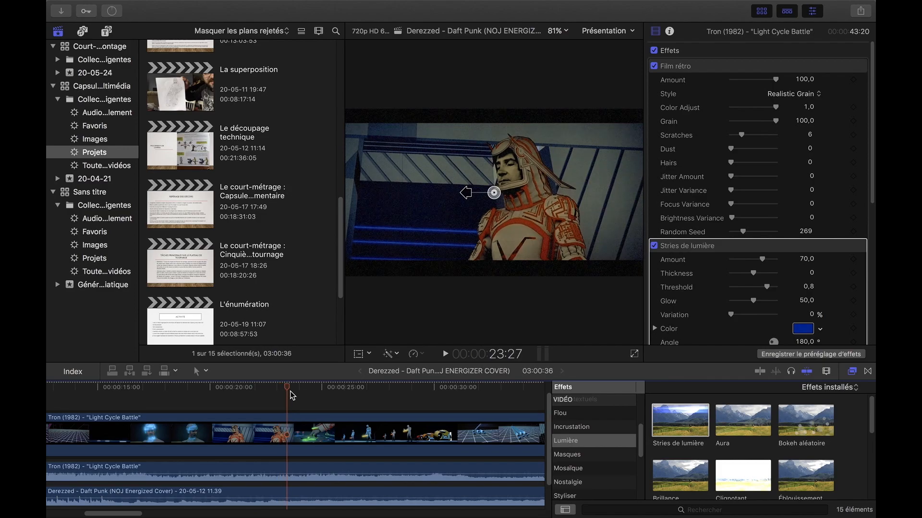
pyautogui.click(376, 390)
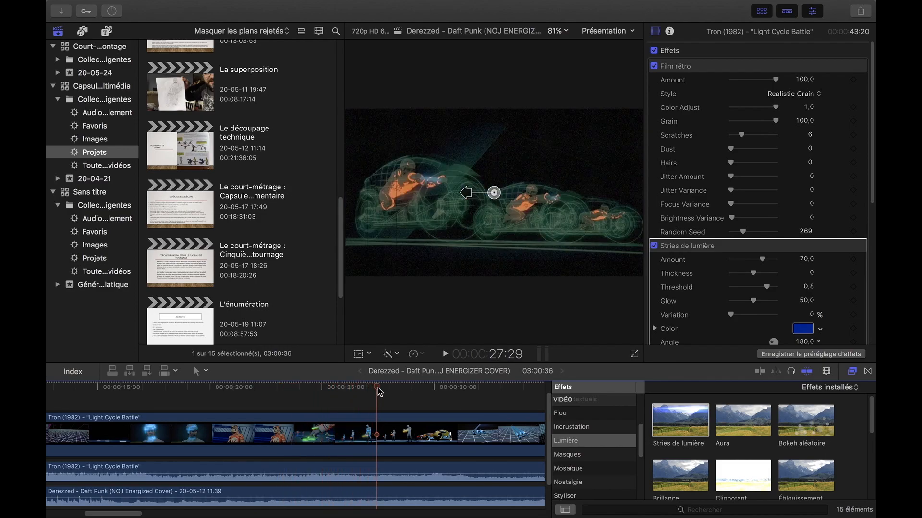
# Slow the short Tron segment just after 1:15 down to 50 % and play it back from shortly before its start
pyautogui.moveTo(130, 516); pyautogui.dragTo(204, 516)
pyautogui.click(116, 389)
pyautogui.moveTo(115, 388); pyautogui.dragTo(256, 394)
pyautogui.moveTo(191, 514); pyautogui.dragTo(242, 512)
pyautogui.moveTo(366, 389)
pyautogui.mouseDown()
pyautogui.moveTo(401, 390)
pyautogui.moveTo(368, 389)
pyautogui.mouseUp()
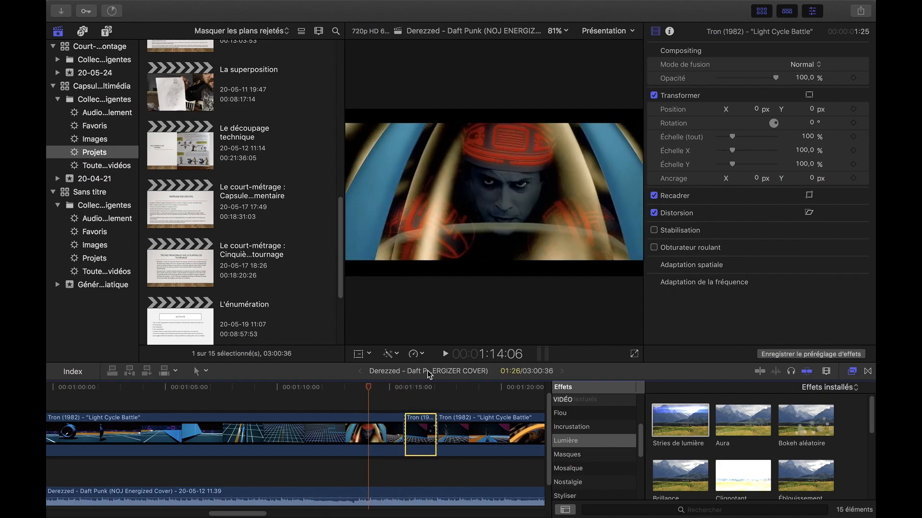
pyautogui.click(417, 354)
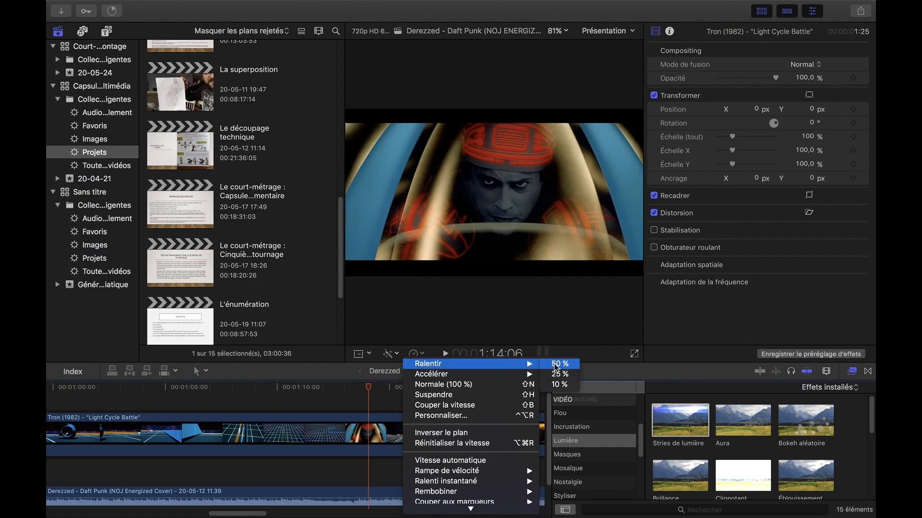
pyautogui.click(555, 366)
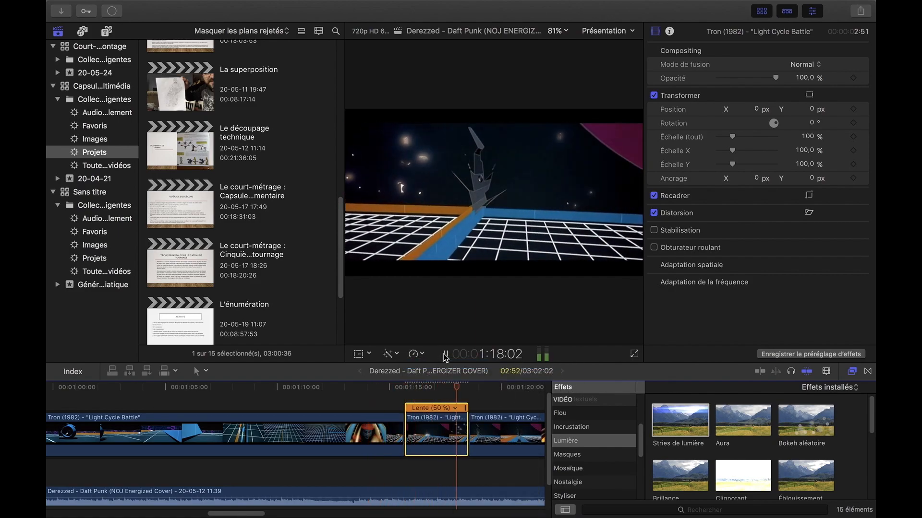
pyautogui.click(445, 356)
pyautogui.click(377, 387)
pyautogui.click(446, 356)
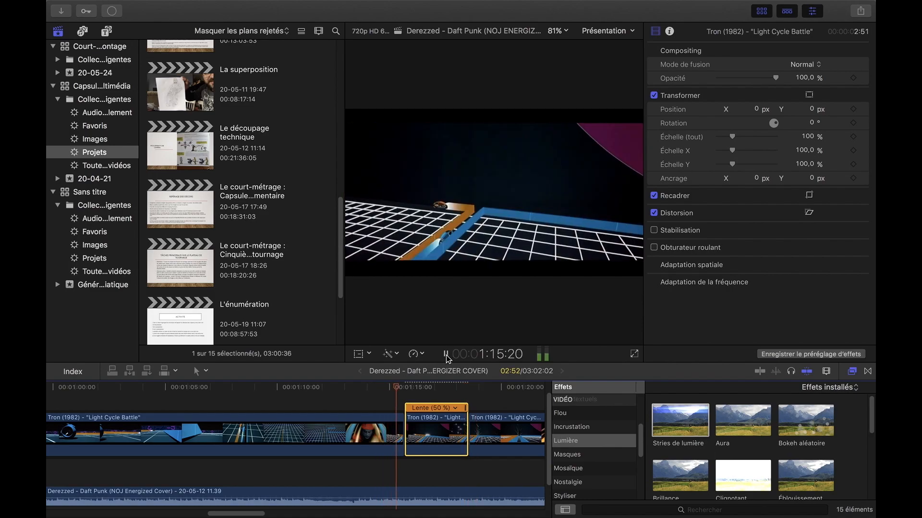
pyautogui.click(446, 356)
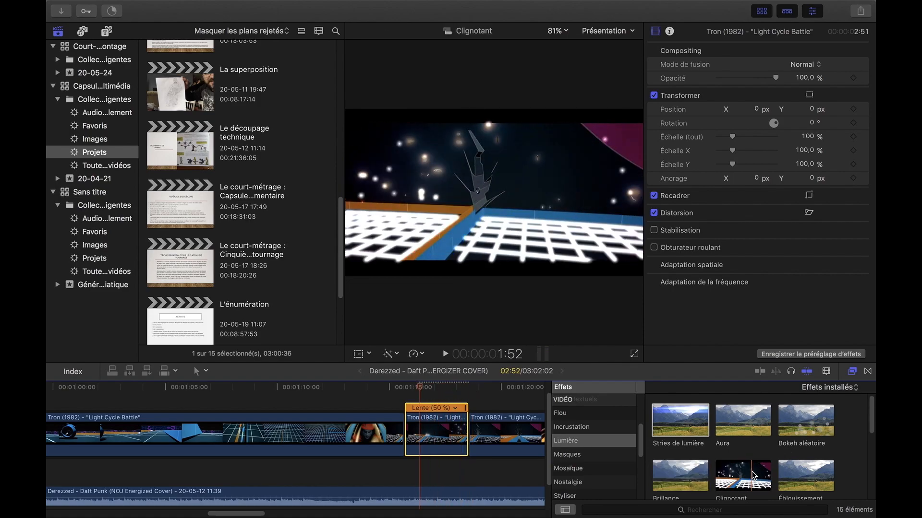
# Apply the Clignotant effect to the slowed Tron segment and play it back from 1:14:11
pyautogui.moveTo(736, 478); pyautogui.dragTo(415, 424)
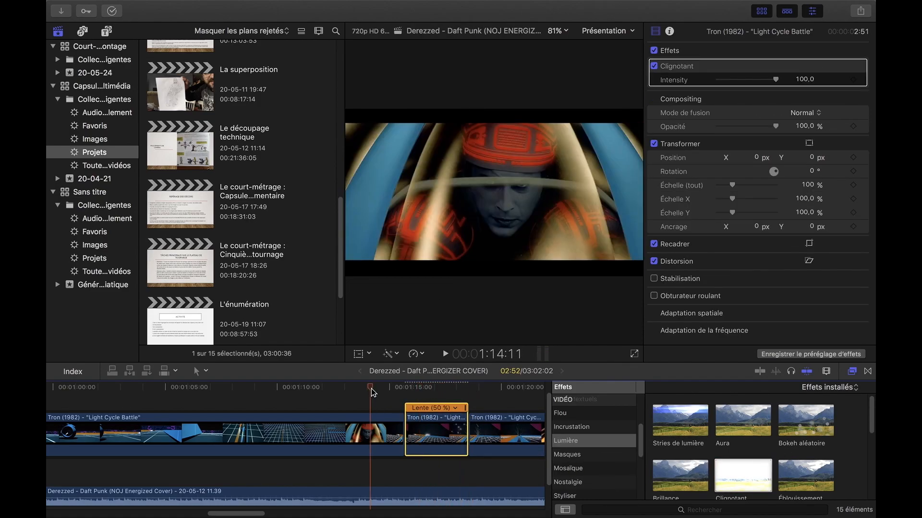
pyautogui.click(446, 356)
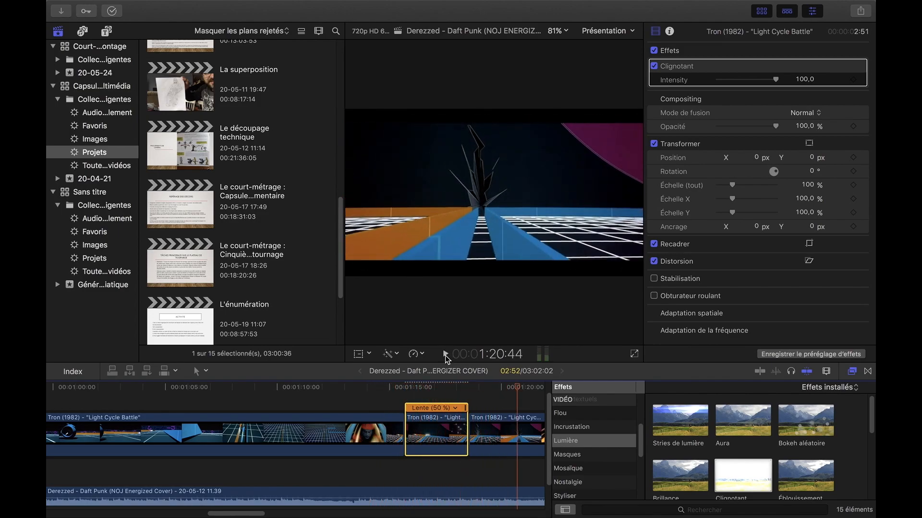
# Apply the Stries de lumière effect to the Tron segment following the slowed one and play it back from 1:20:52
pyautogui.moveTo(257, 514); pyautogui.dragTo(271, 515)
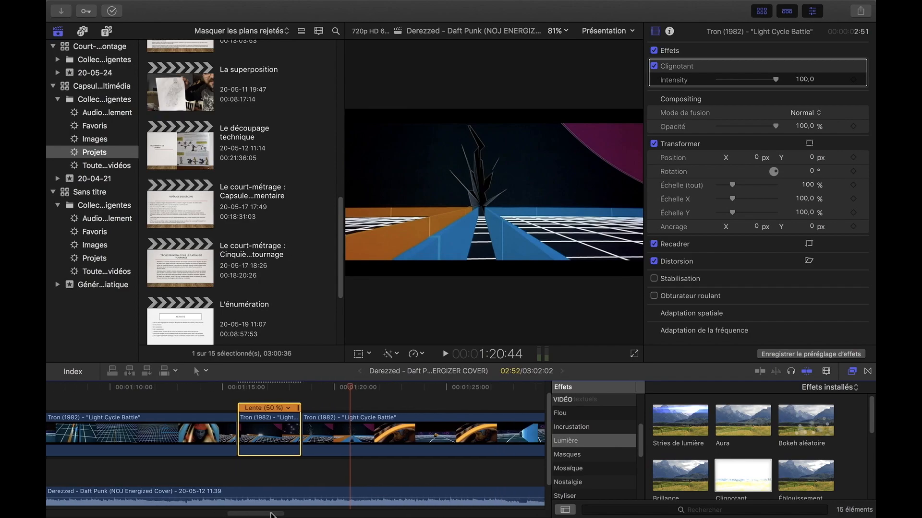
pyautogui.click(354, 392)
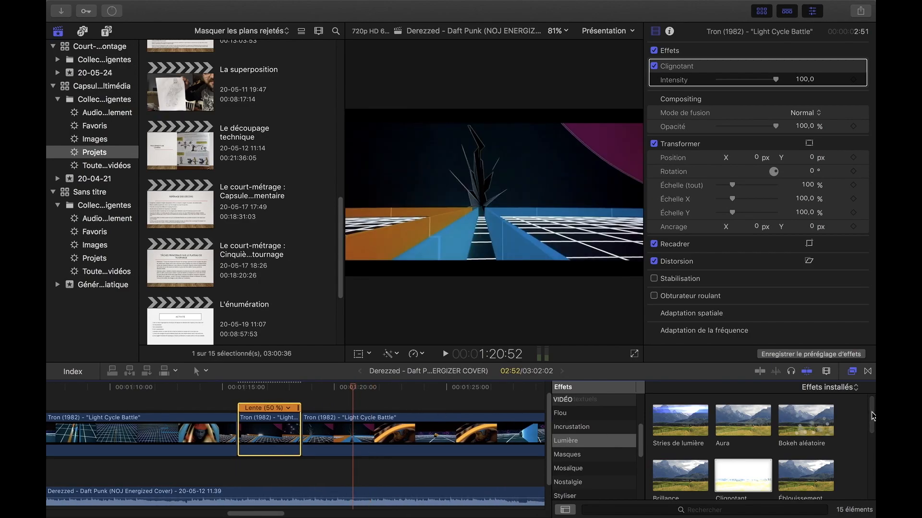
pyautogui.moveTo(696, 423); pyautogui.dragTo(496, 431)
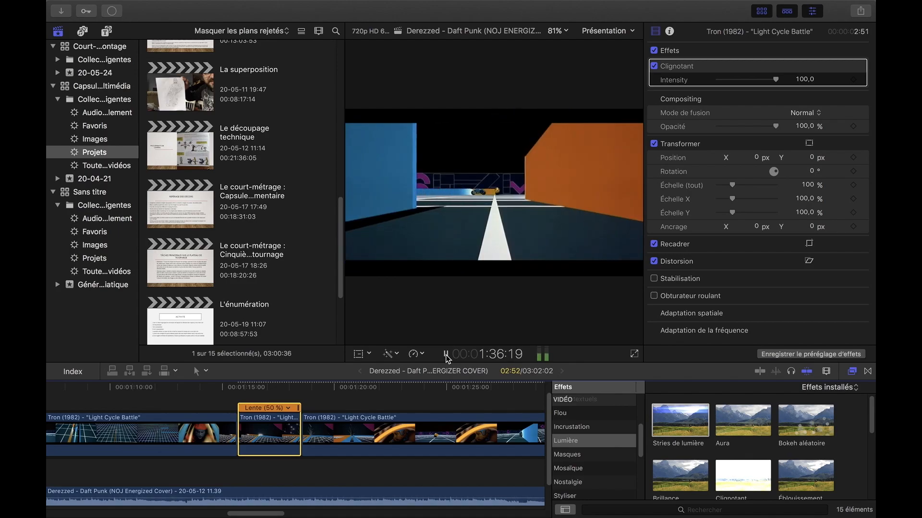
pyautogui.click(446, 355)
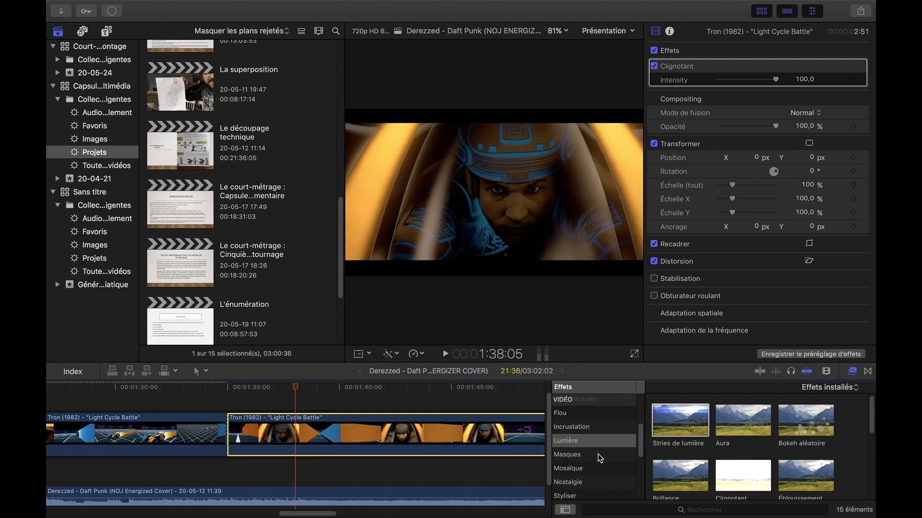
# Apply the Éclat effect from Lumière to the Tron segment starting at about 1:35
pyautogui.press('Delete')
pyautogui.scroll(-4, 706, 444)
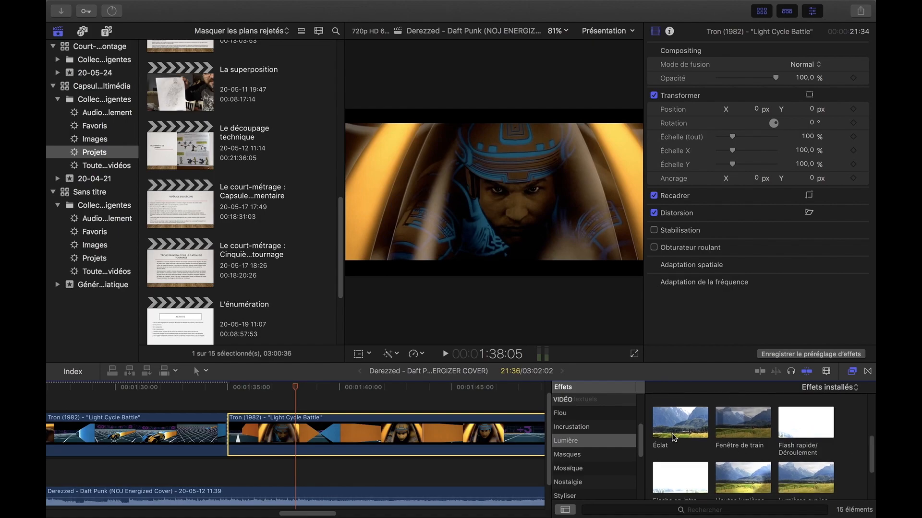
pyautogui.moveTo(667, 422); pyautogui.dragTo(472, 436)
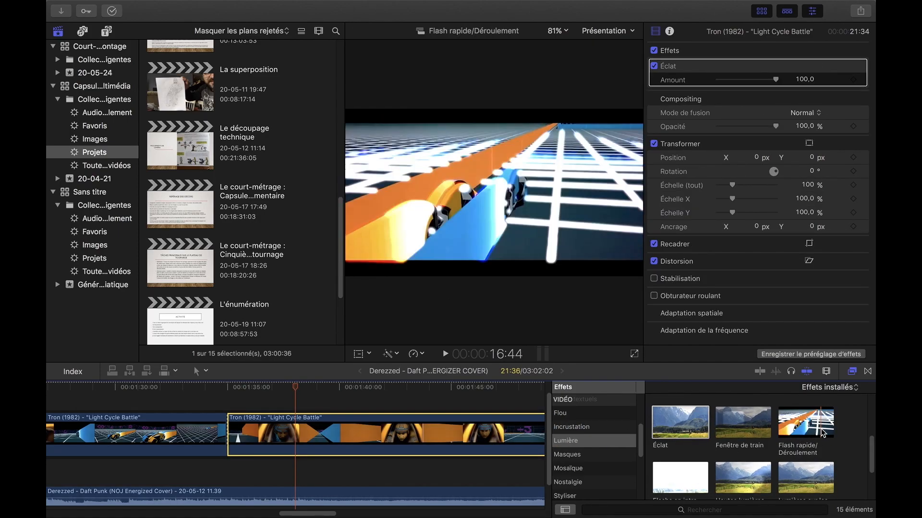
# Try the Écho visuel effect from Mosaïque on the segment starting at about 1:35, play it back and undo it
pyautogui.click(583, 469)
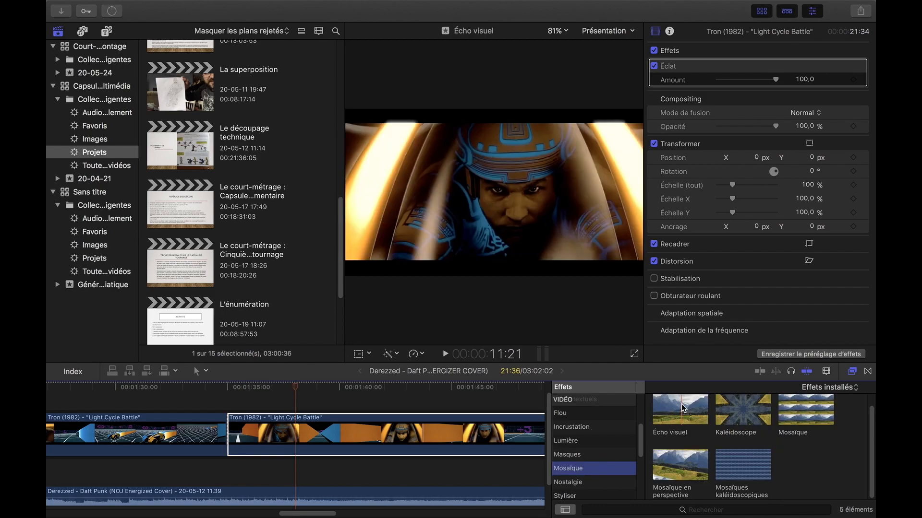
pyautogui.moveTo(683, 408); pyautogui.dragTo(508, 433)
pyautogui.click(446, 355)
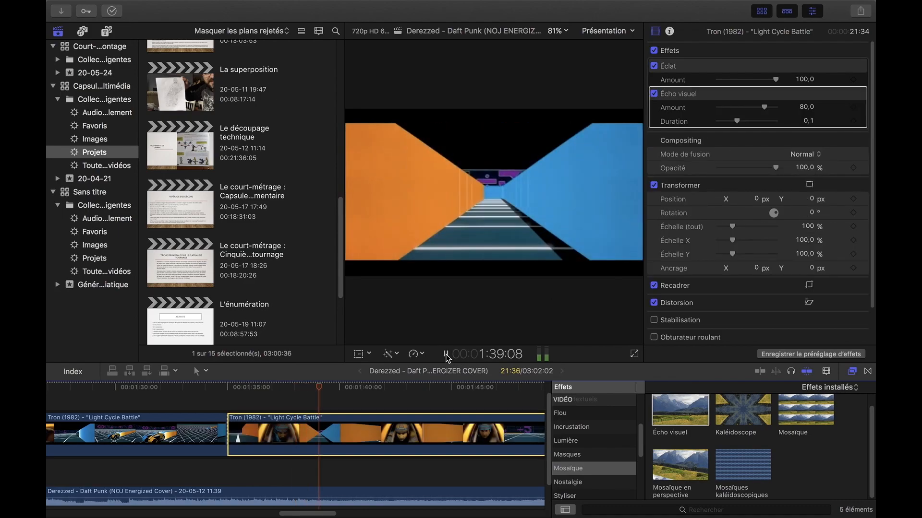
pyautogui.click(446, 356)
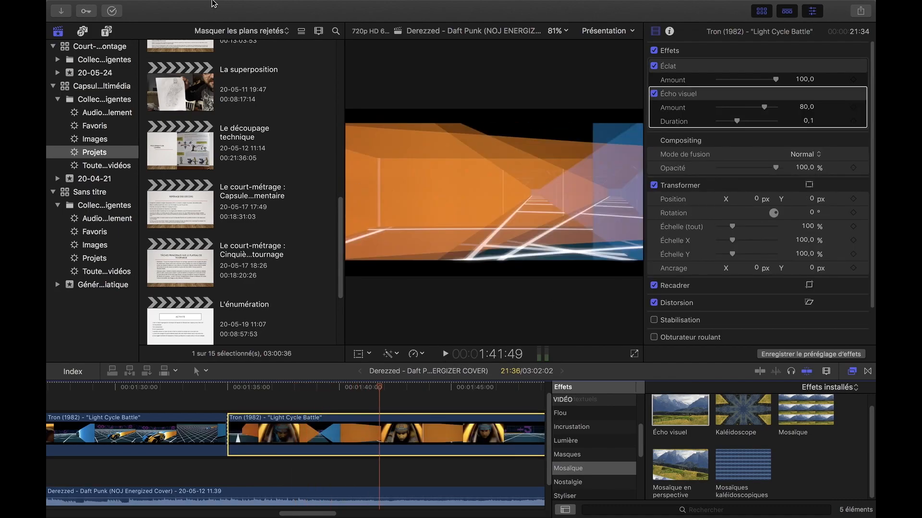
pyautogui.click(192, 5)
pyautogui.click(202, 21)
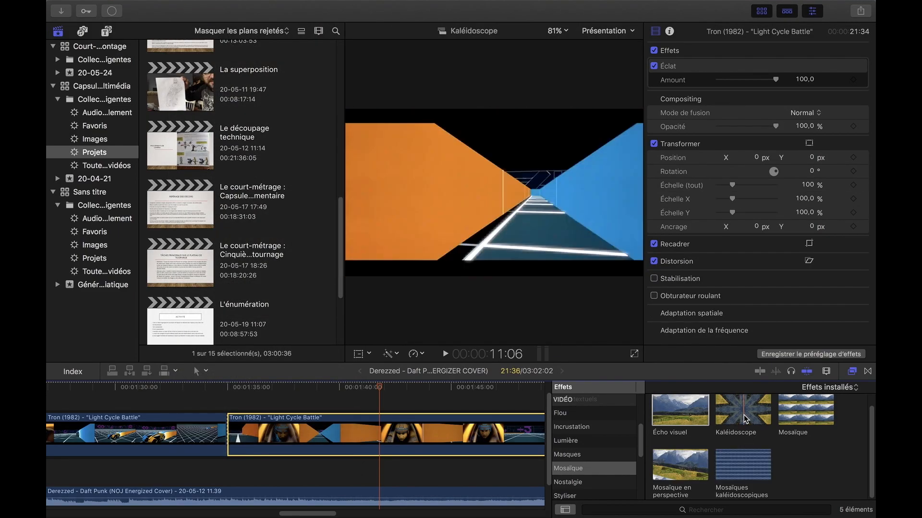
# Browse the remaining Mosaïque effects and show the Masques effects for the selected Tron segment
pyautogui.moveTo(871, 441); pyautogui.dragTo(875, 388)
pyautogui.scroll(-1, 874, 486)
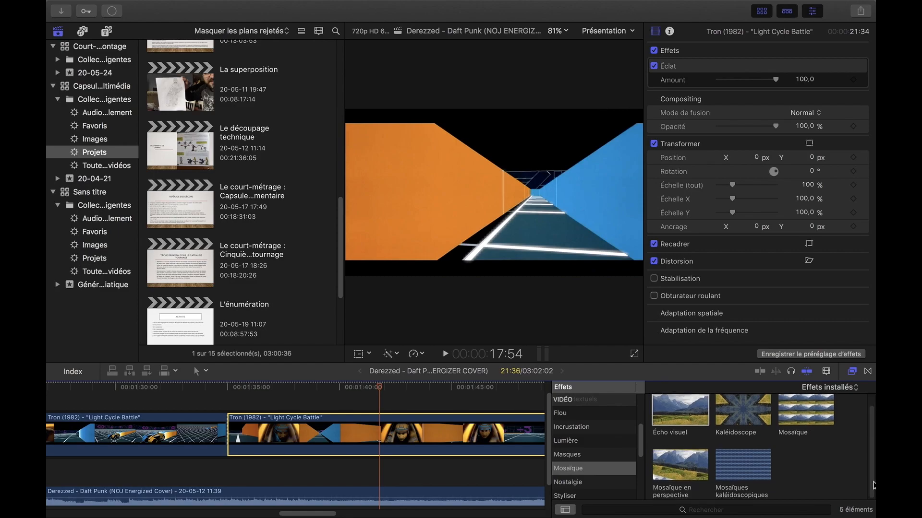
pyautogui.click(582, 456)
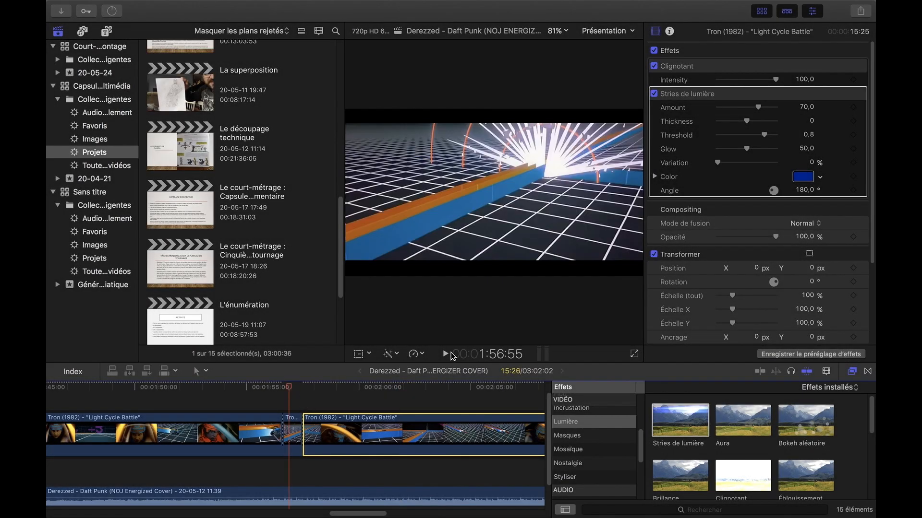
# Play the Tron segment starting near 1:57:30 and set its Stries de lumière Amount to 48,59 and Thickness to -3,95
pyautogui.click(447, 354)
pyautogui.click(303, 389)
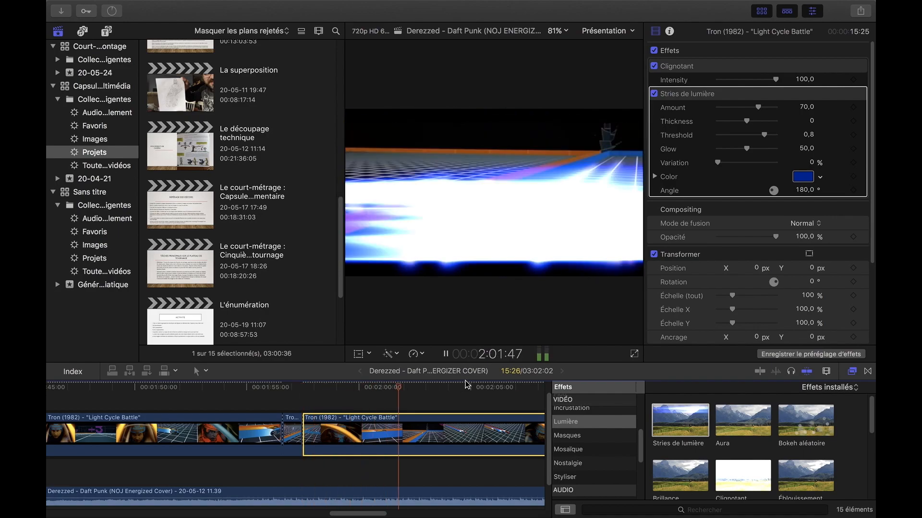
pyautogui.moveTo(758, 107); pyautogui.dragTo(735, 121)
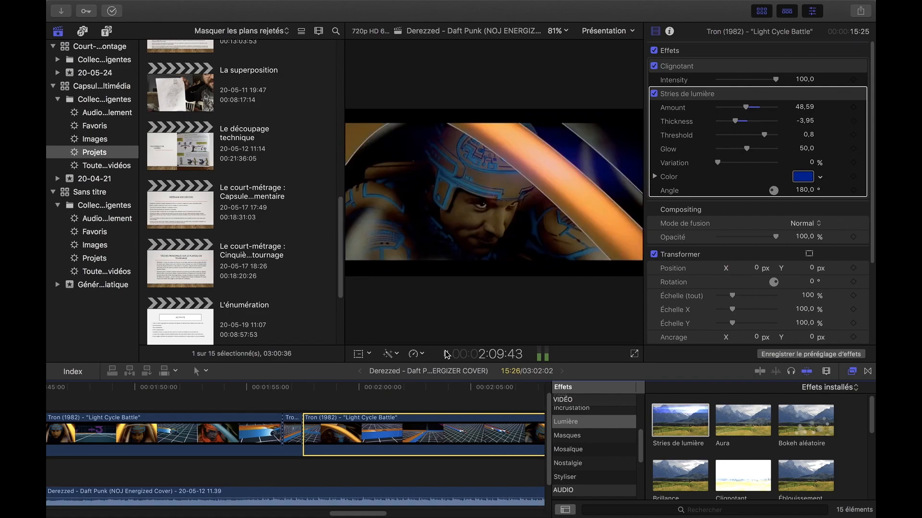
# Play the Tron segment with the Stries de lumière effect from 2:03:34 to review it
pyautogui.press('space')
pyautogui.click(147, 393)
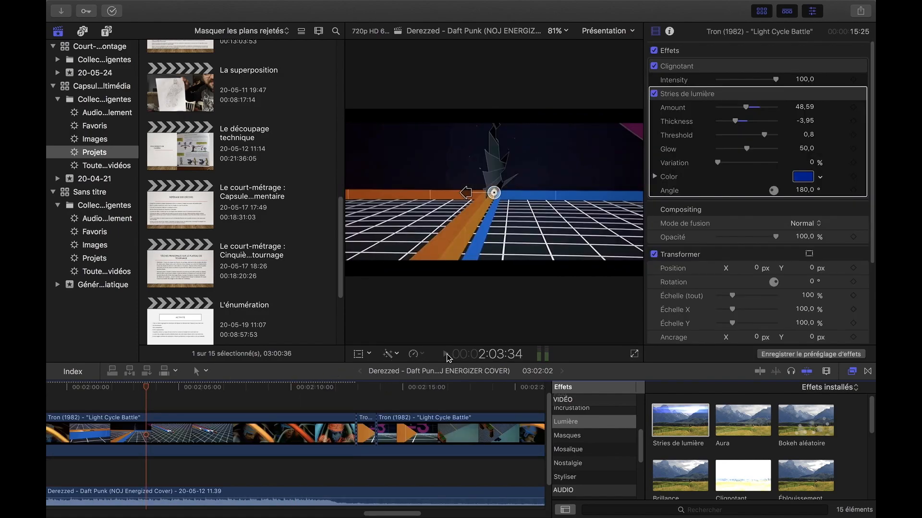
pyautogui.click(446, 355)
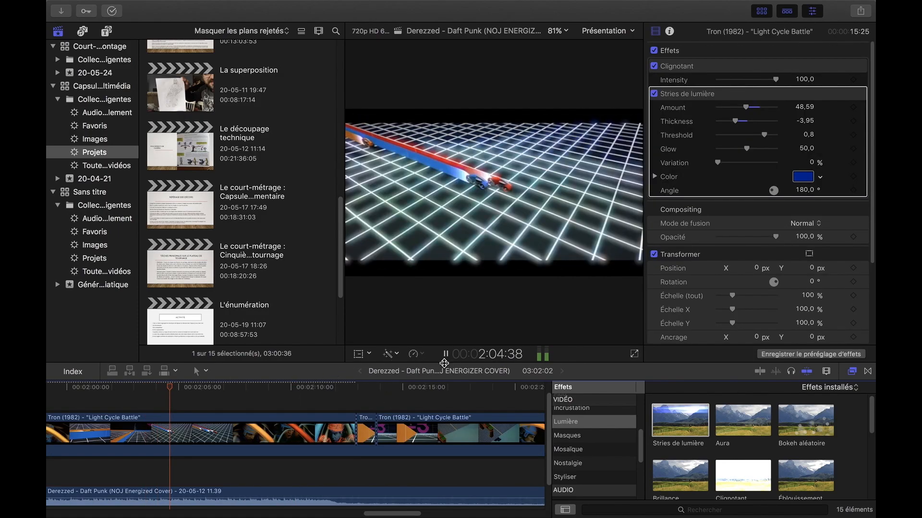
pyautogui.press('space')
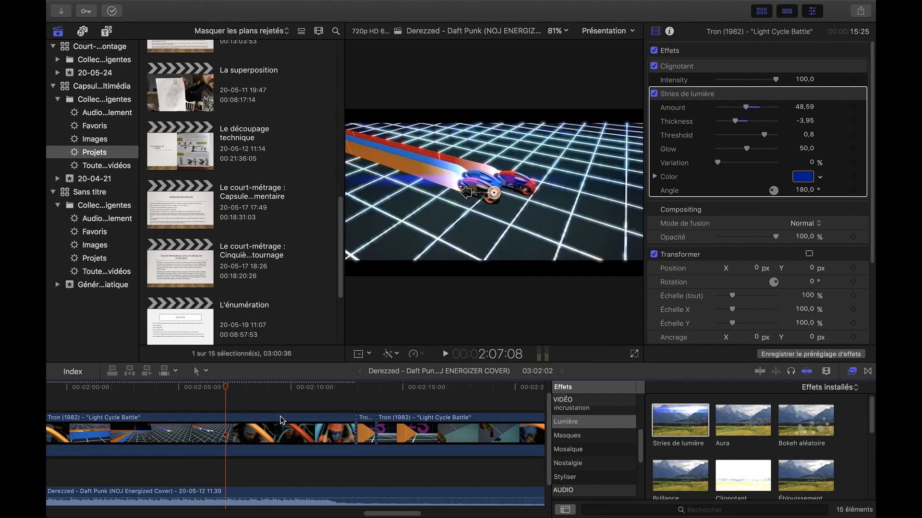
# Freeze the short Tron segment starting at 2:12:56 with the Suspendre speed option and play it back
pyautogui.click(388, 422)
pyautogui.click(356, 387)
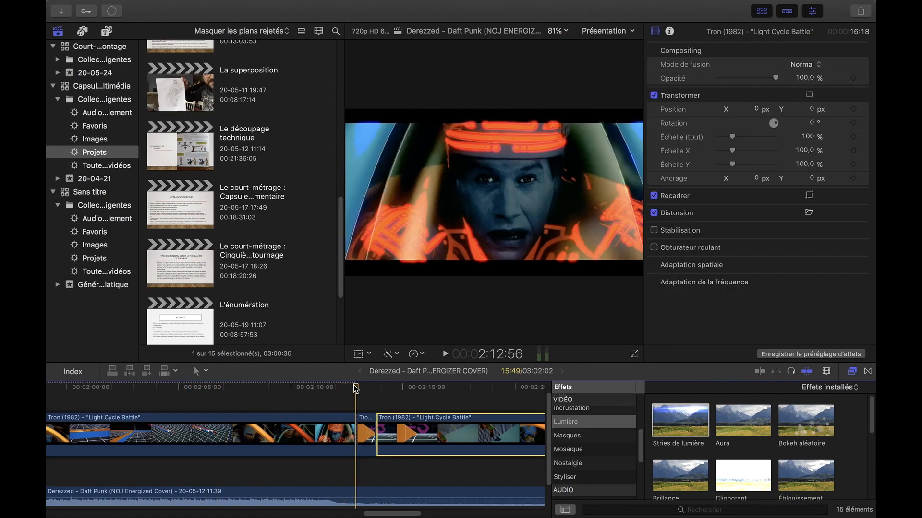
pyautogui.click(423, 355)
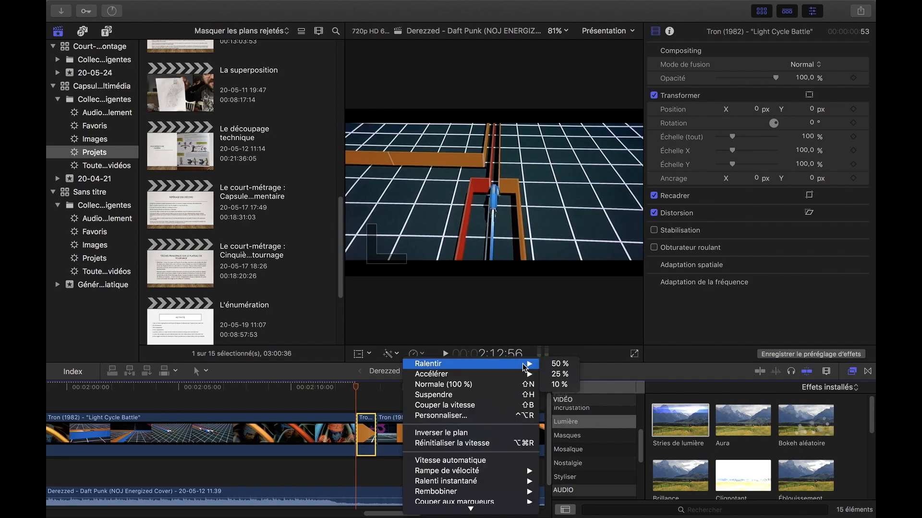
pyautogui.click(485, 395)
pyautogui.click(341, 387)
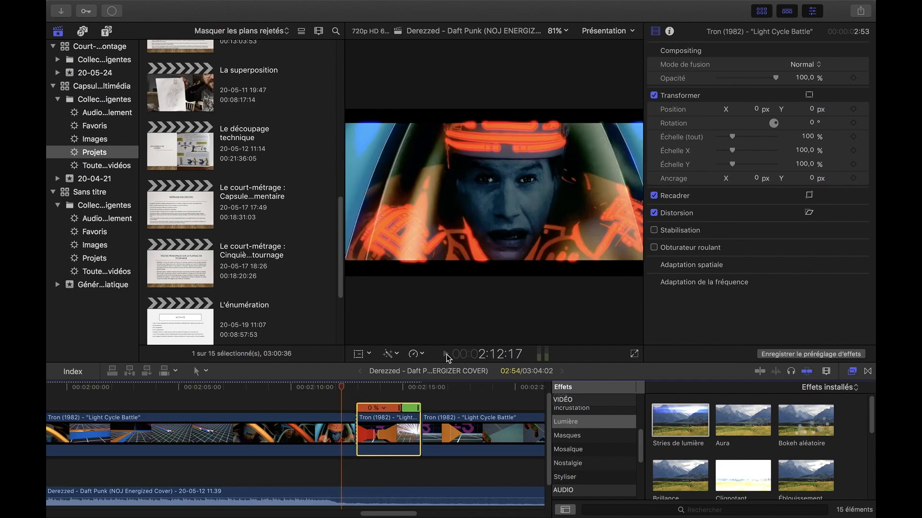
pyautogui.click(447, 356)
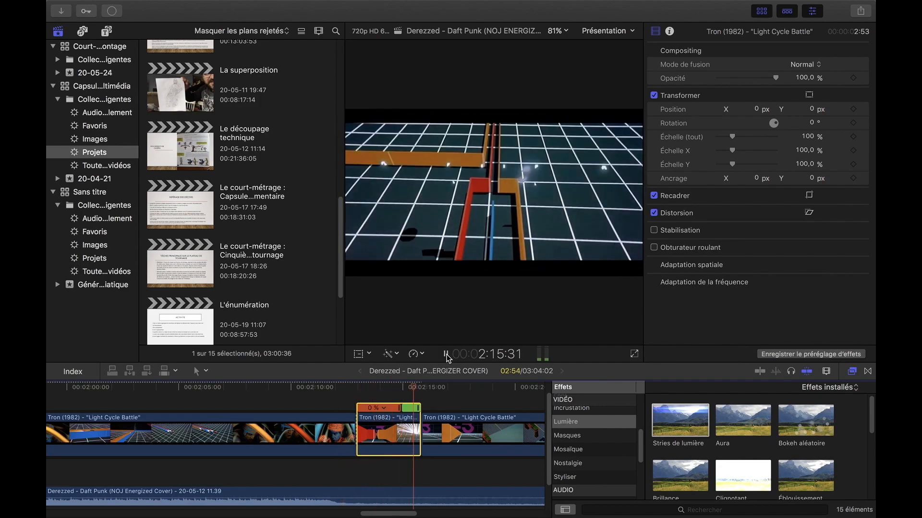
pyautogui.click(447, 356)
# Apply a Ken Burns crop to the held segment at 2:12:56, shrinking the Fin frame around the blue light cycle, and review it
pyautogui.press('Up')
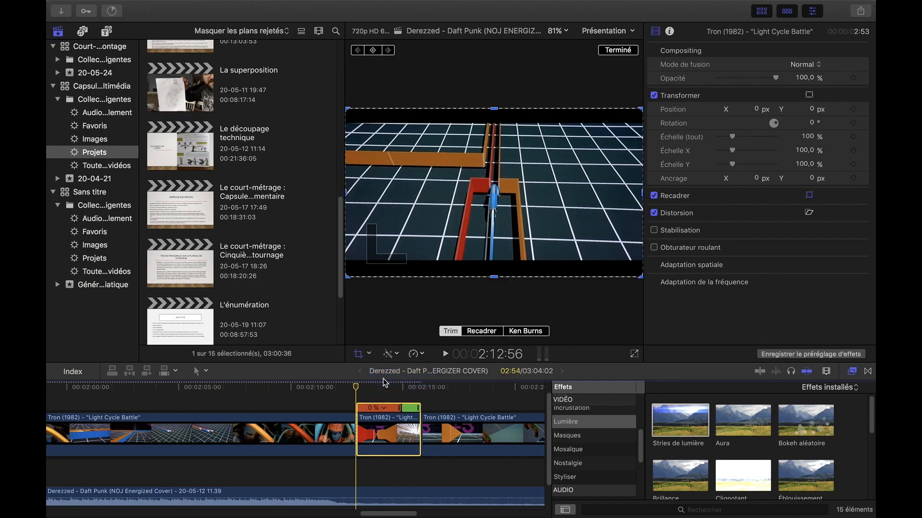
pyautogui.click(524, 332)
pyautogui.moveTo(372, 265); pyautogui.dragTo(381, 254)
pyautogui.moveTo(376, 119); pyautogui.dragTo(496, 200)
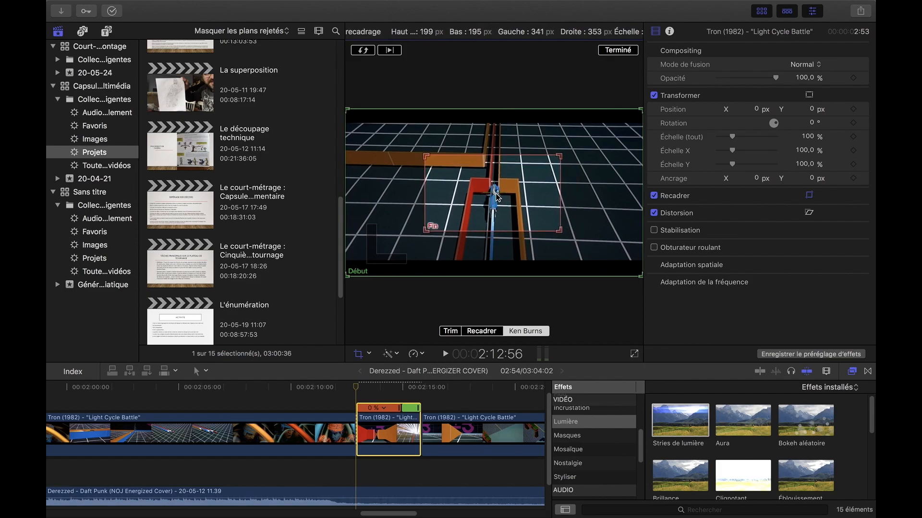
pyautogui.click(316, 386)
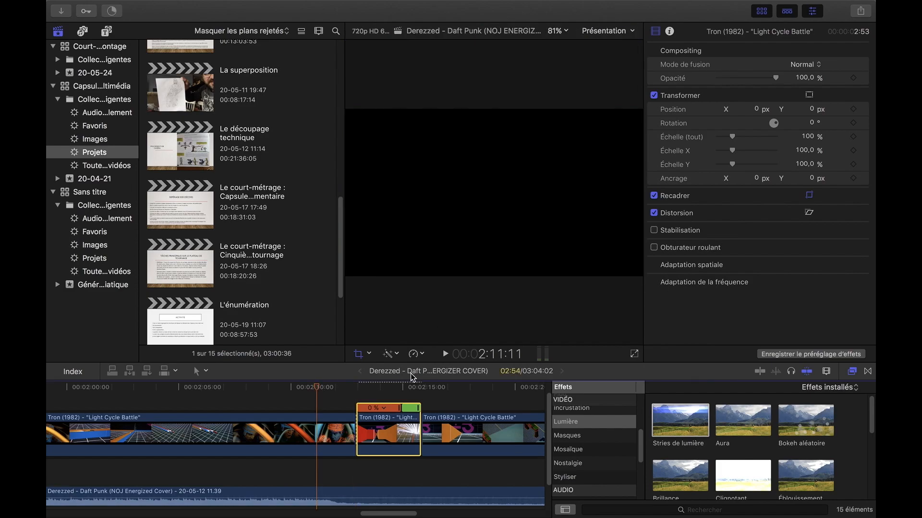
pyautogui.click(446, 355)
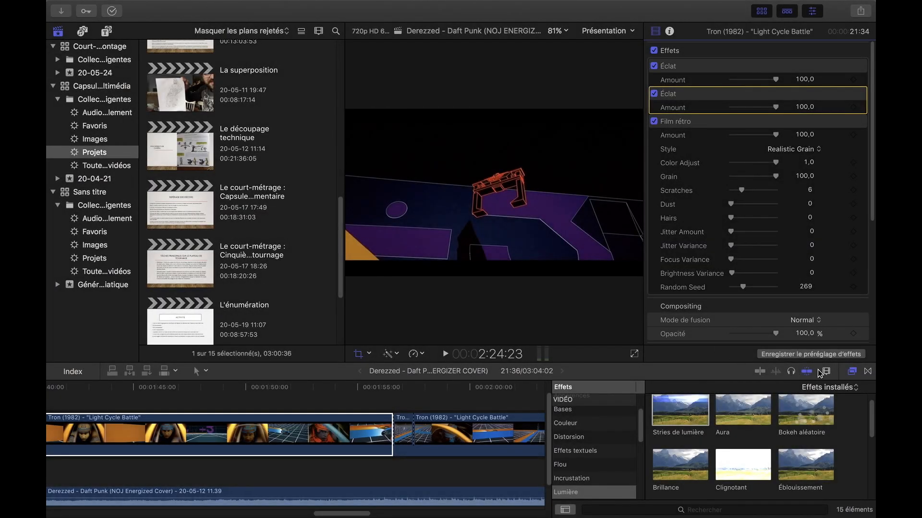
# Add a Fondu enchaîné to the Derezzed music track
pyautogui.hscroll(10, 365, 509)
pyautogui.hscroll(-8, 394, 508)
pyautogui.click(360, 494)
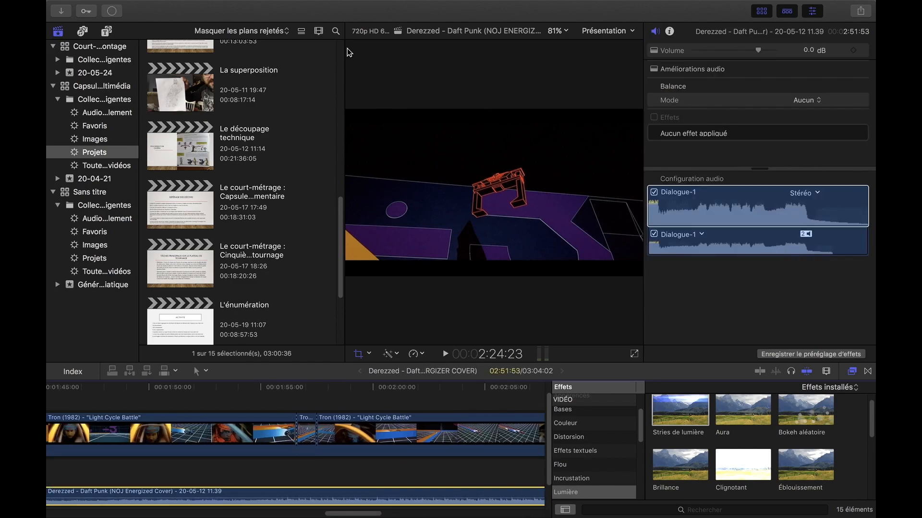
pyautogui.moveTo(276, 2)
pyautogui.click(334, 6)
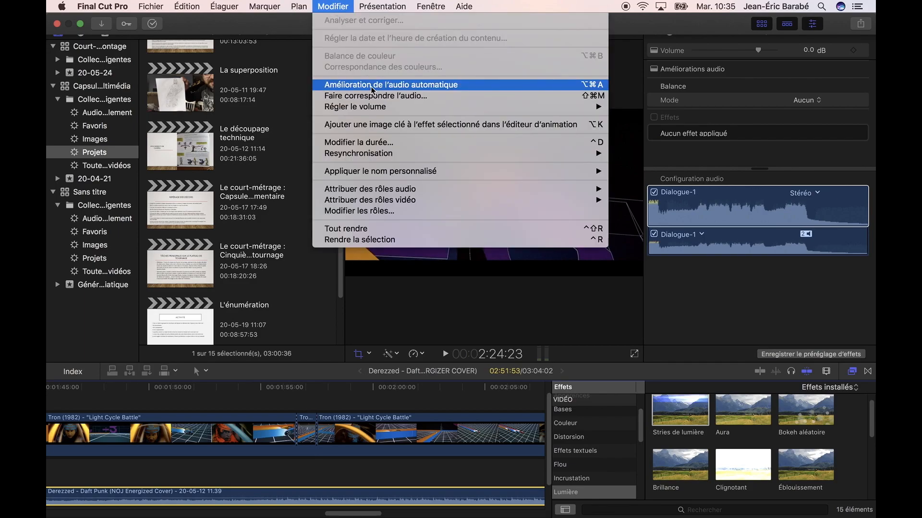
pyautogui.moveTo(368, 108)
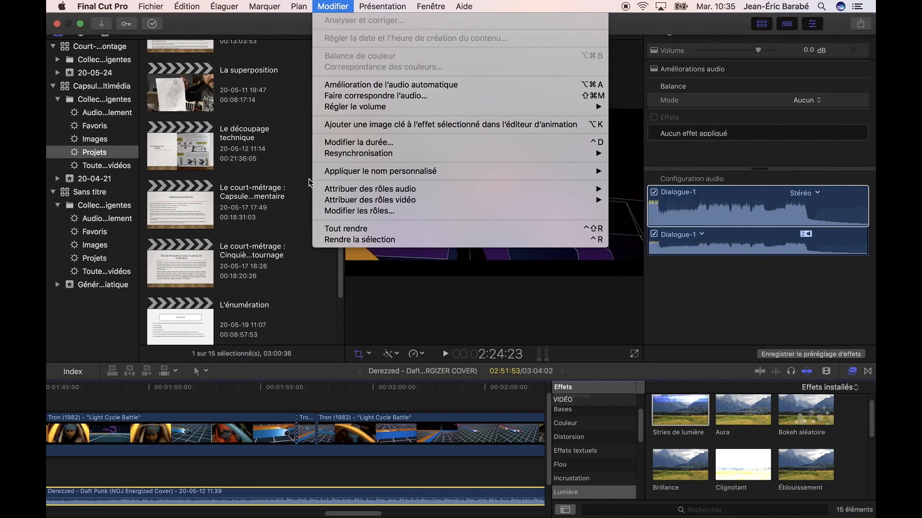
pyautogui.moveTo(298, 10)
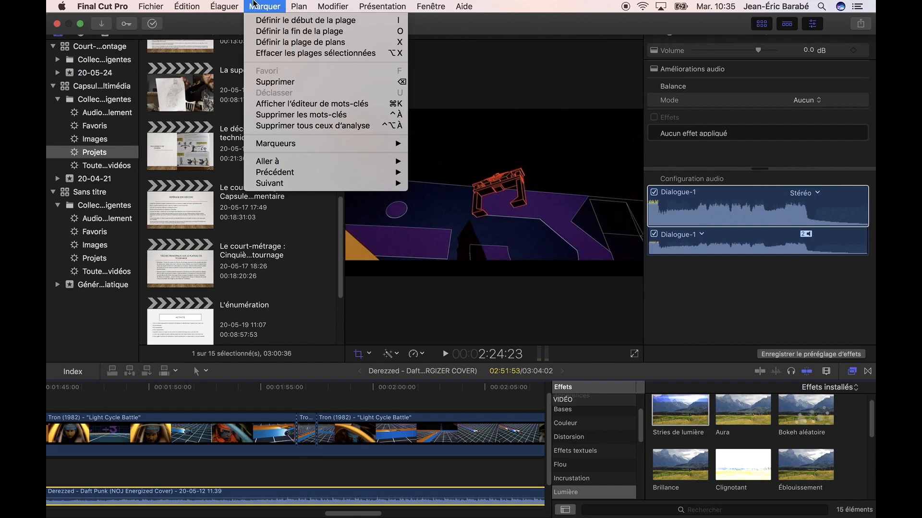
pyautogui.moveTo(236, 5)
pyautogui.moveTo(195, 4)
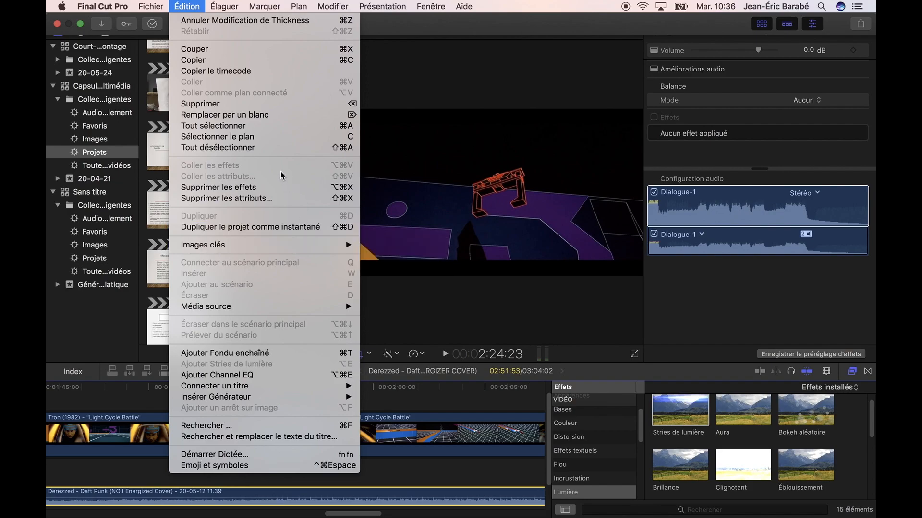
pyautogui.click(259, 354)
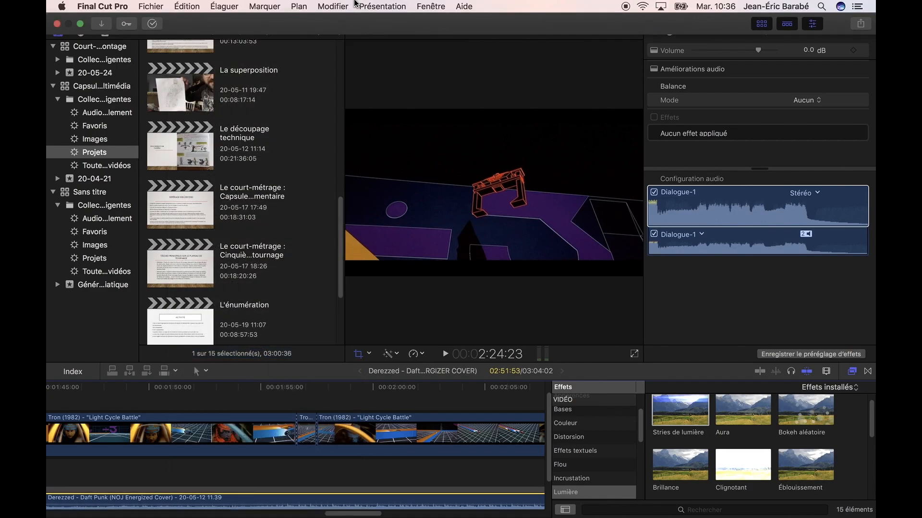
pyautogui.click(382, 5)
pyautogui.moveTo(379, 24)
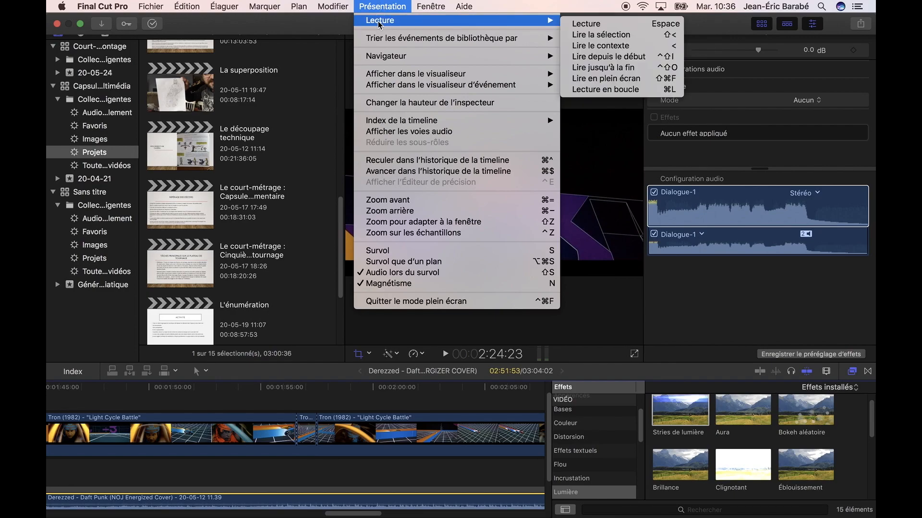
pyautogui.moveTo(336, 6)
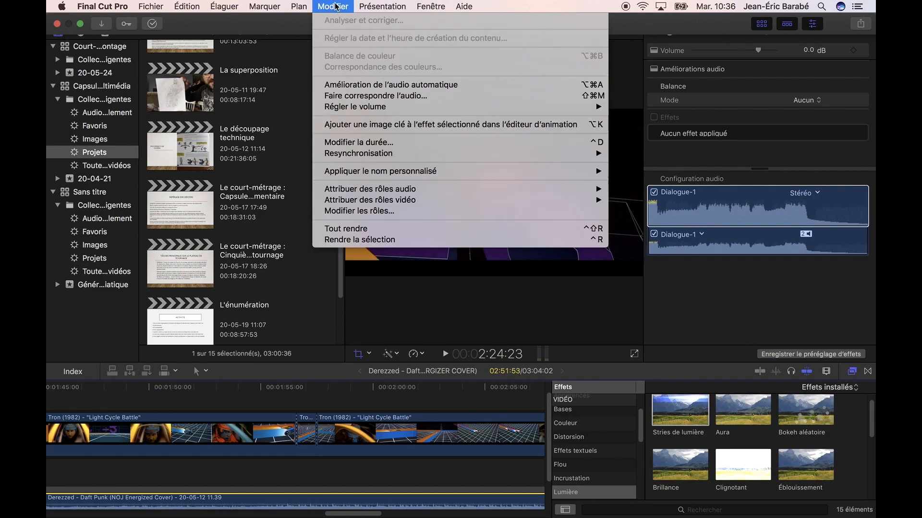
pyautogui.click(552, 4)
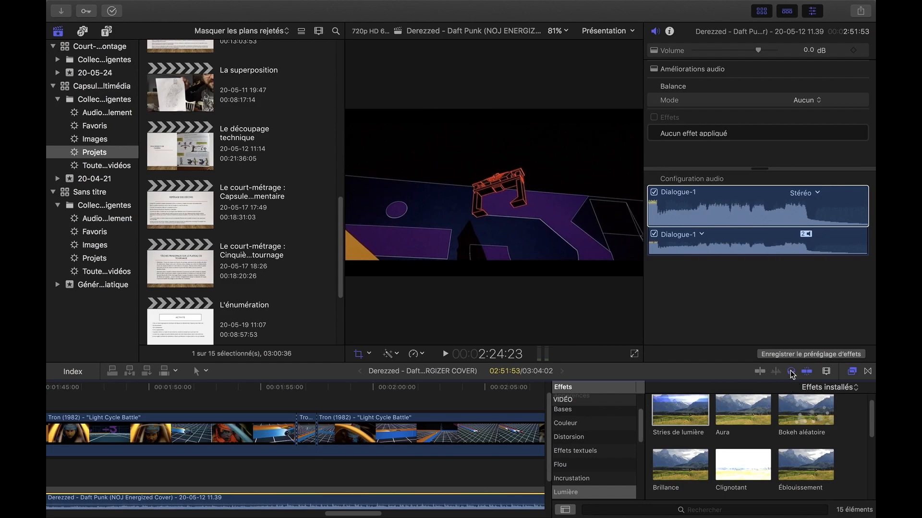
# Examine the audio effect categories Niveaux, Modulation, Espaces, ÉG and Écho in the effects library
pyautogui.moveTo(642, 421); pyautogui.dragTo(641, 479)
pyautogui.click(572, 464)
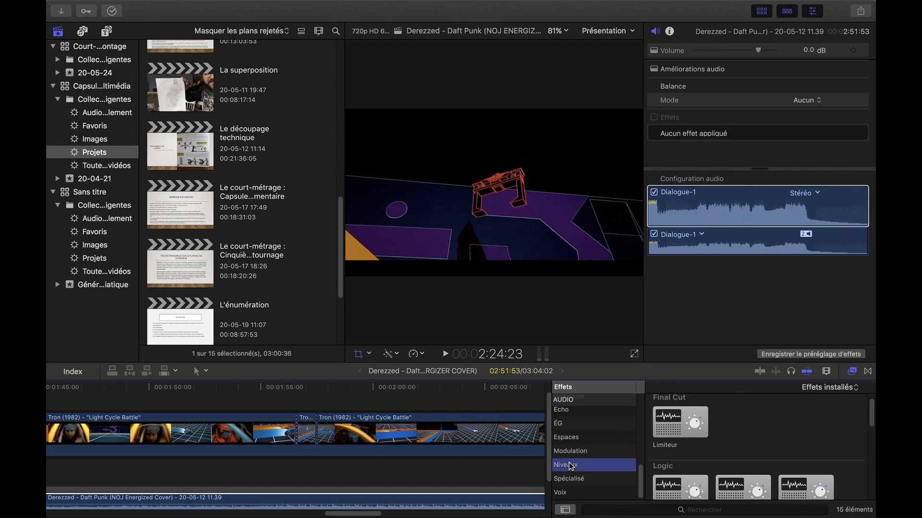
pyautogui.click(575, 452)
pyautogui.click(573, 438)
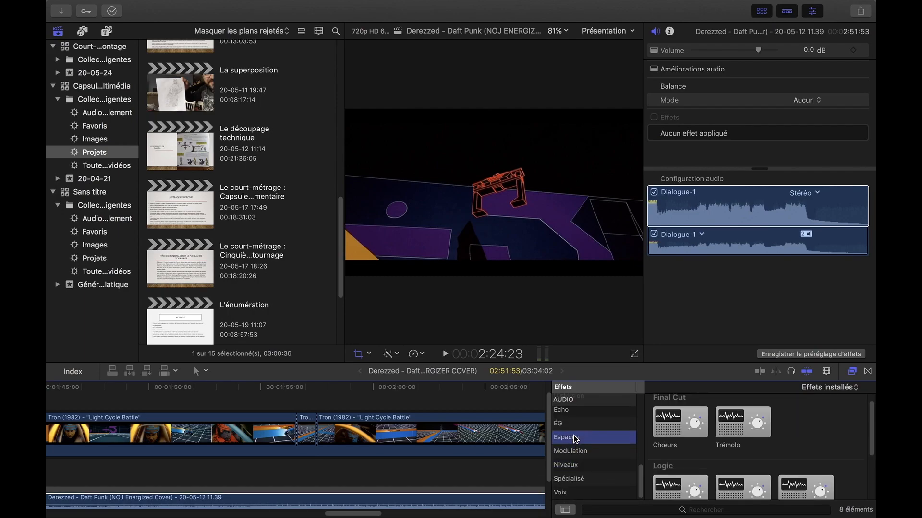
pyautogui.click(559, 423)
pyautogui.click(561, 410)
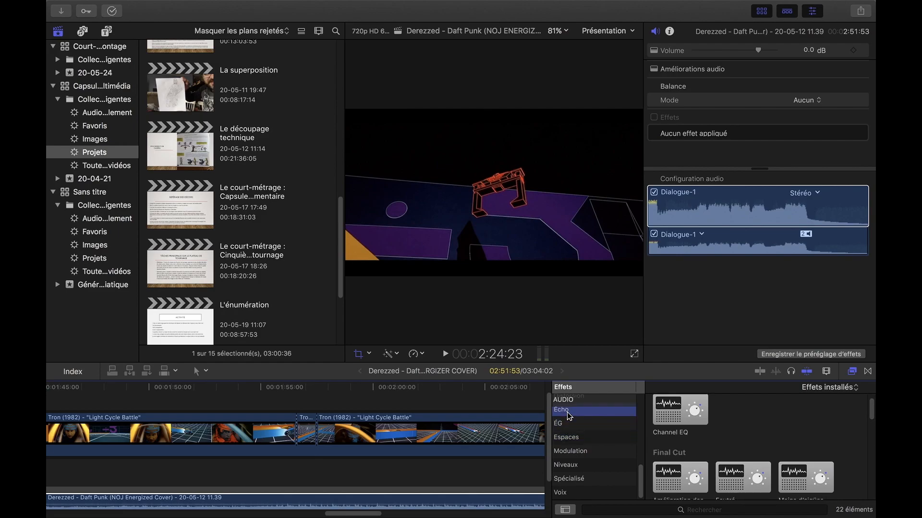
pyautogui.scroll(10, 645, 472)
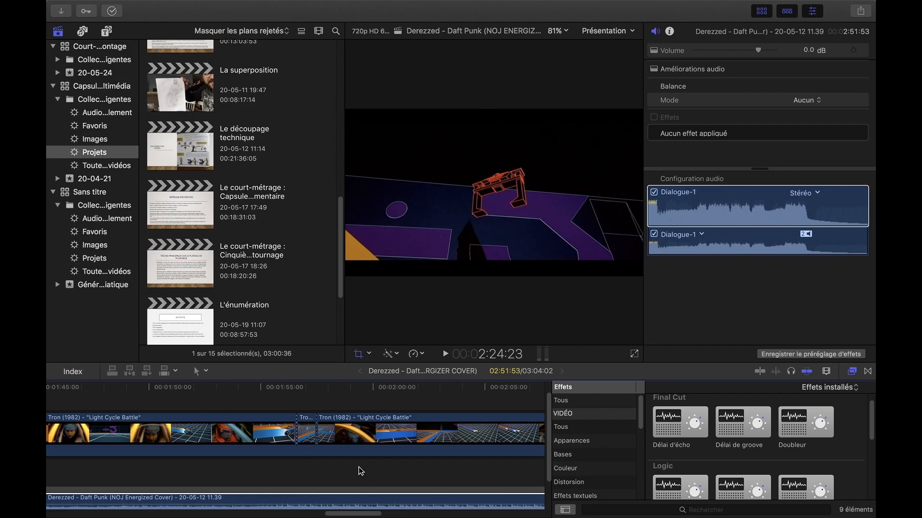
# Position the playhead at 1:15:42, where the Lente (50 %) Tron segment starts
pyautogui.moveTo(353, 515); pyautogui.dragTo(296, 511)
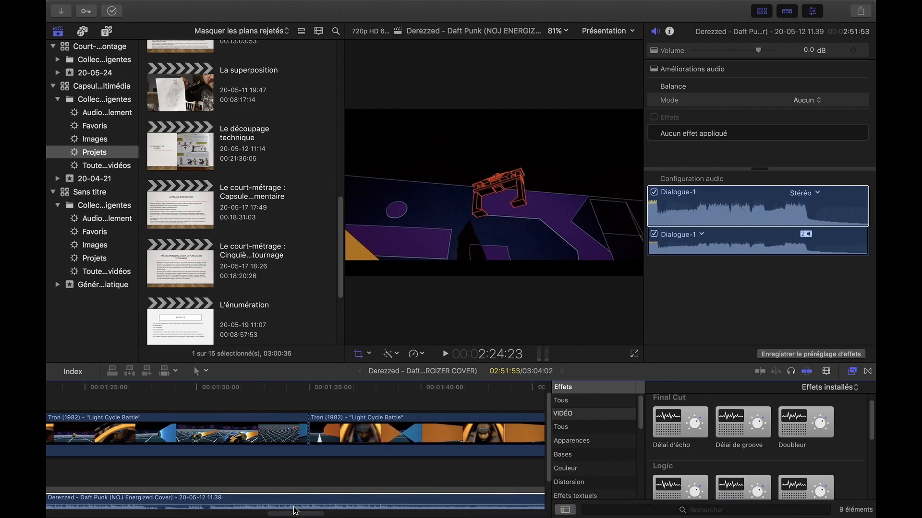
pyautogui.click(254, 390)
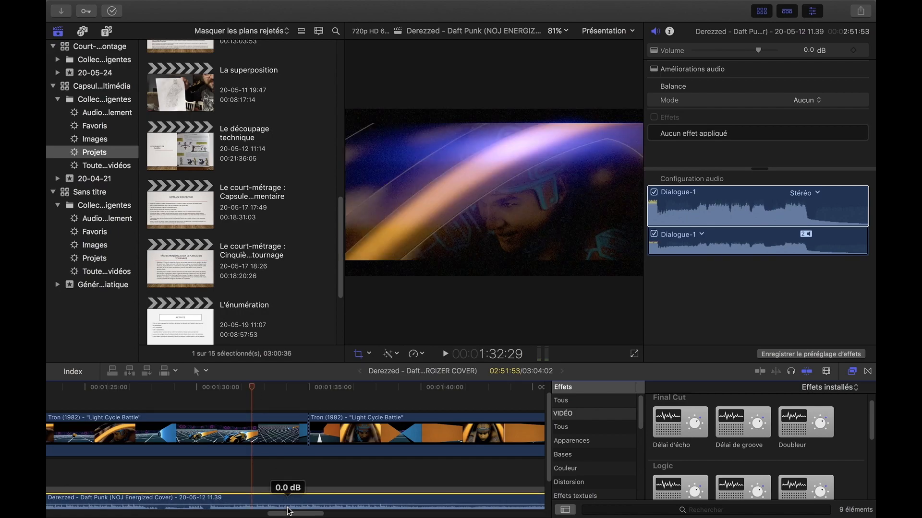
pyautogui.moveTo(288, 514); pyautogui.dragTo(242, 514)
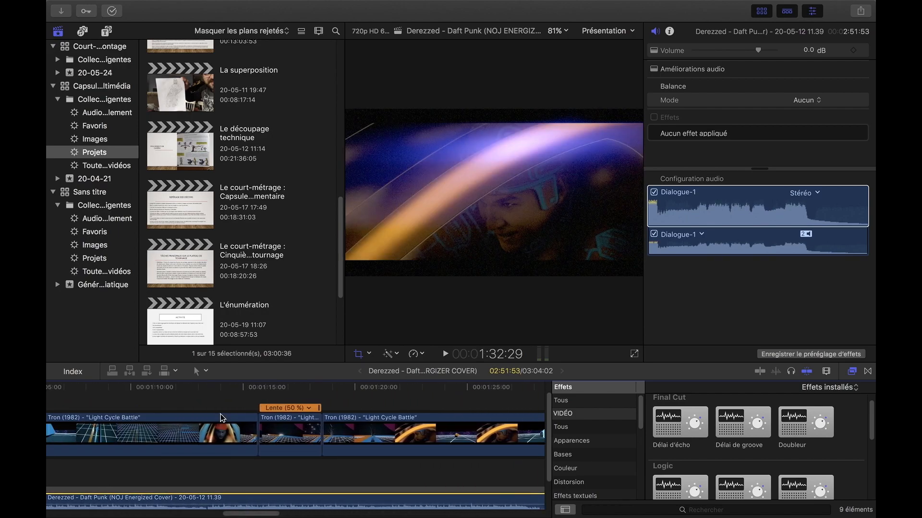
pyautogui.click(262, 388)
pyautogui.moveTo(259, 386)
pyautogui.mouseDown()
pyautogui.moveTo(271, 386)
pyautogui.moveTo(264, 385)
pyautogui.mouseUp()
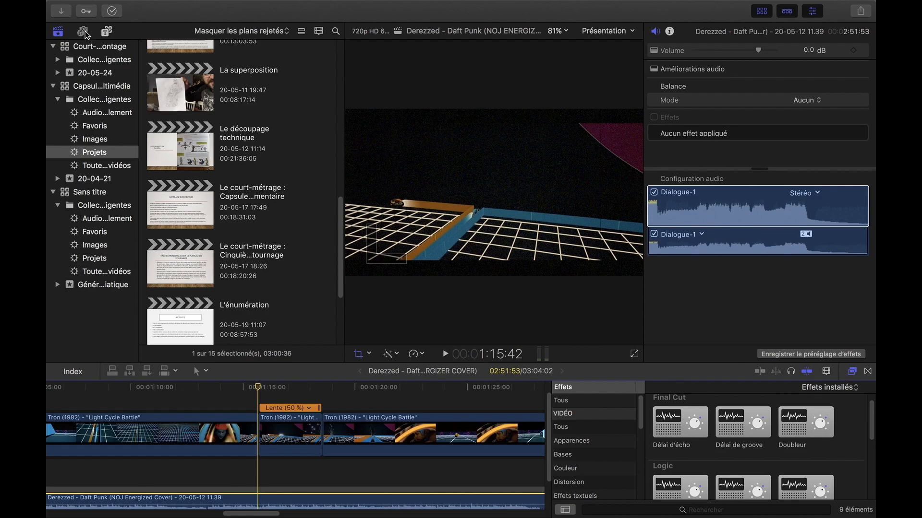
# Browse the Effets sonores library to the Explosions genre and preview Explosion 1, Explosion 6 and Explosion 5
pyautogui.click(85, 33)
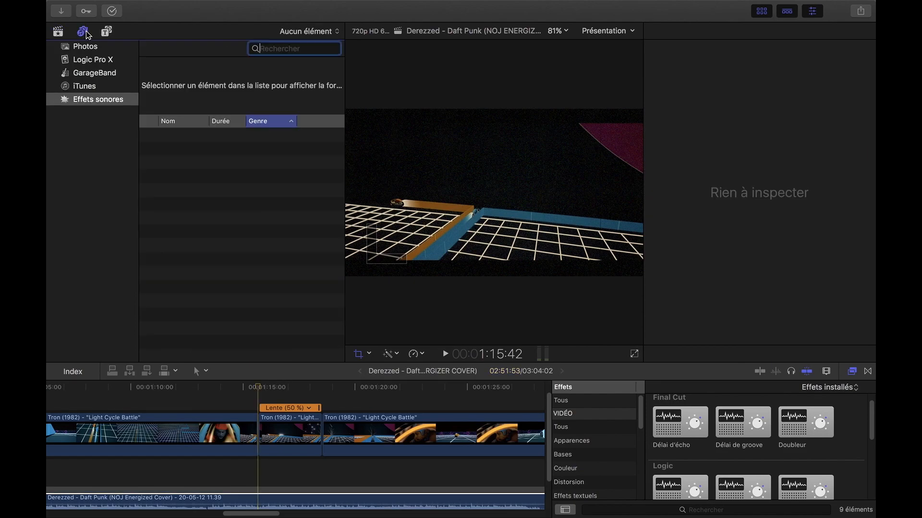
pyautogui.click(103, 98)
pyautogui.click(288, 120)
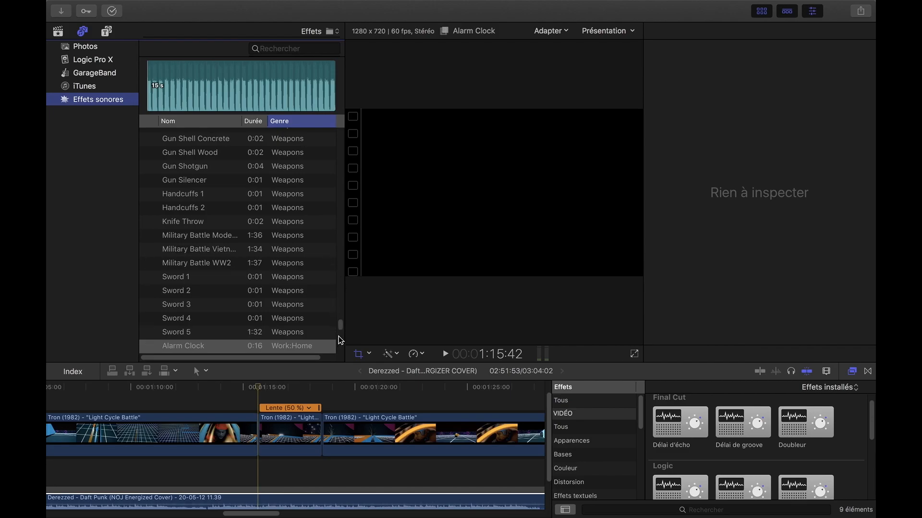
pyautogui.moveTo(339, 327); pyautogui.dragTo(342, 314)
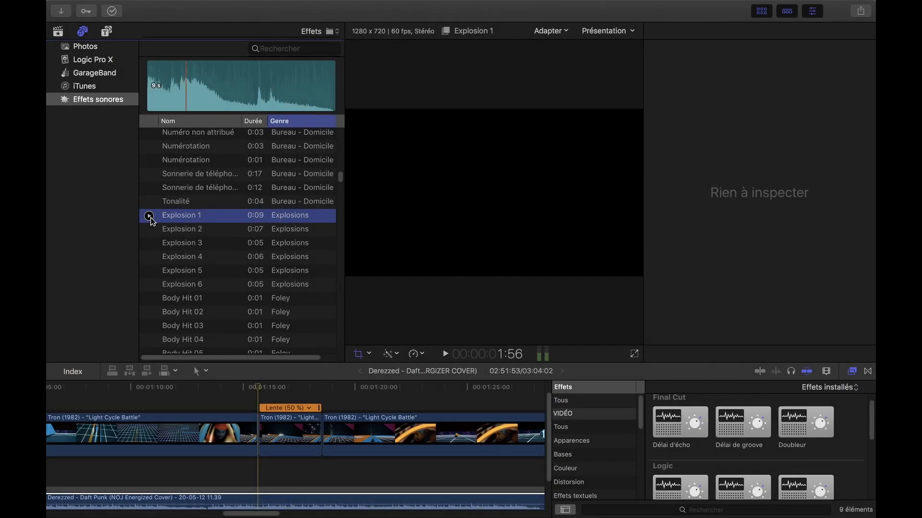
pyautogui.click(149, 285)
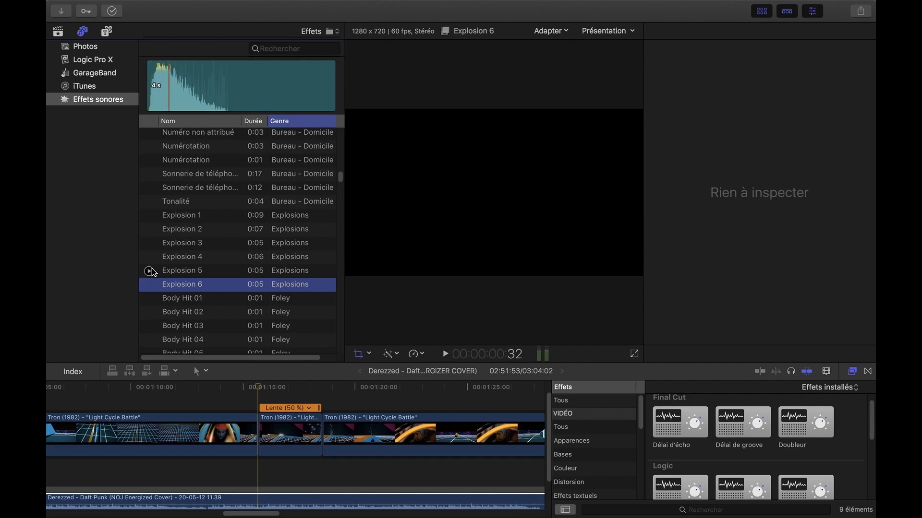
pyautogui.click(149, 272)
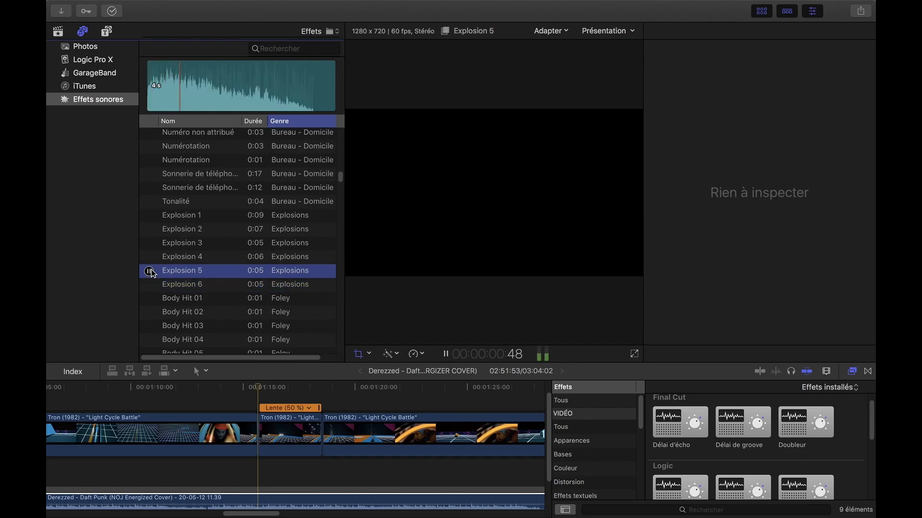
# Place Explosion 5 below the music at the start of the Lente (50 %) segment and cue the playhead at 1:15:01
pyautogui.moveTo(152, 274); pyautogui.dragTo(263, 470)
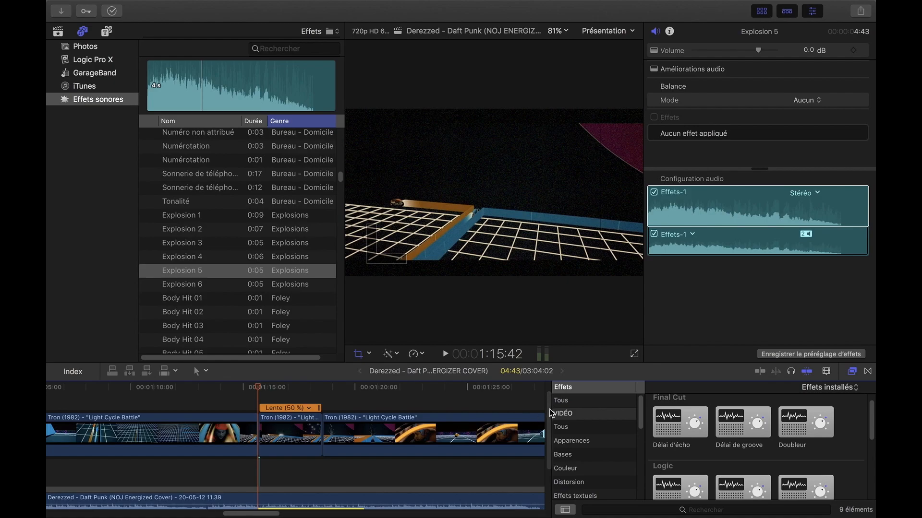
pyautogui.moveTo(550, 412); pyautogui.dragTo(552, 440)
pyautogui.click(243, 388)
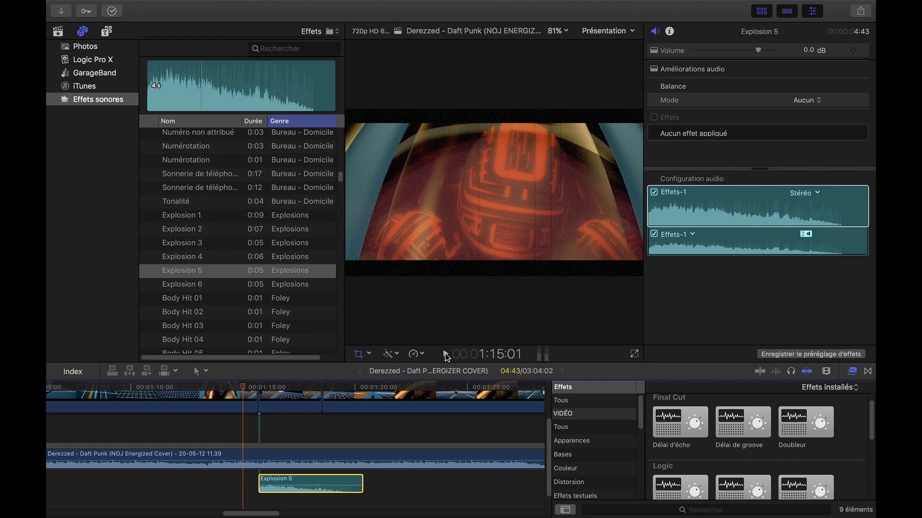
# Copy the Explosion 5 clip and paste it at 2:12:56, where the 0 % Tron segment starts
pyautogui.rightClick(306, 484)
pyautogui.click(296, 484)
pyautogui.click(187, 6)
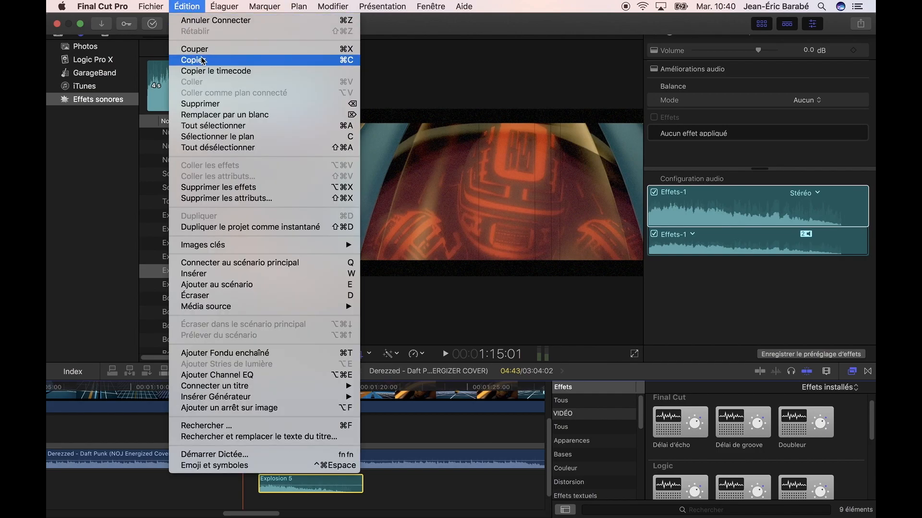
pyautogui.click(202, 60)
pyautogui.moveTo(264, 514); pyautogui.dragTo(310, 514)
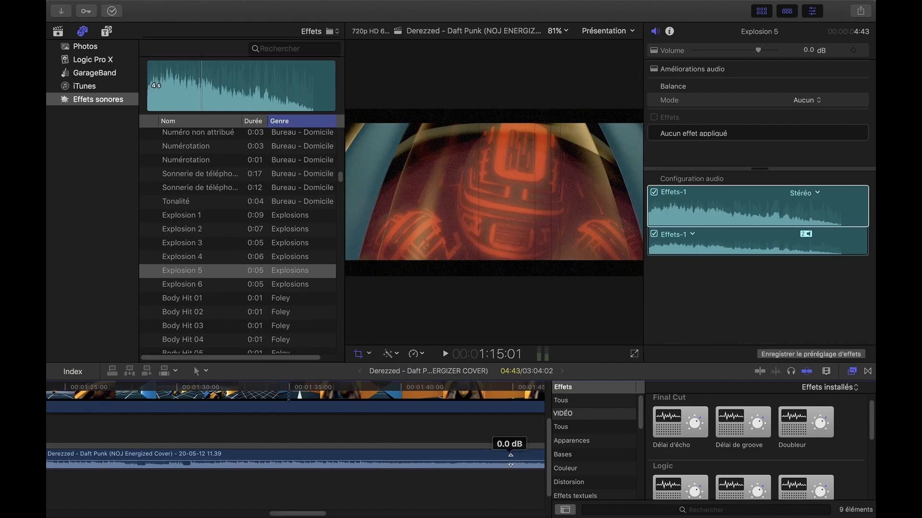
pyautogui.scroll(4, 518, 412)
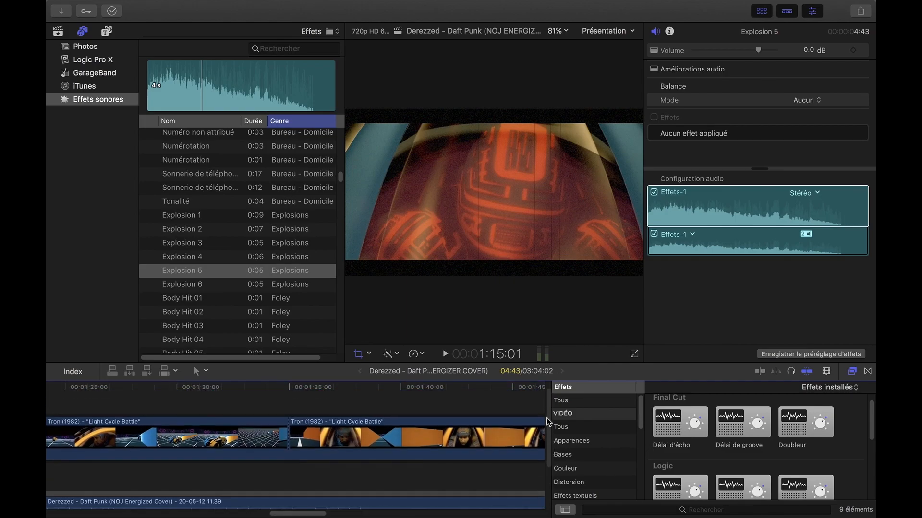
pyautogui.click(483, 389)
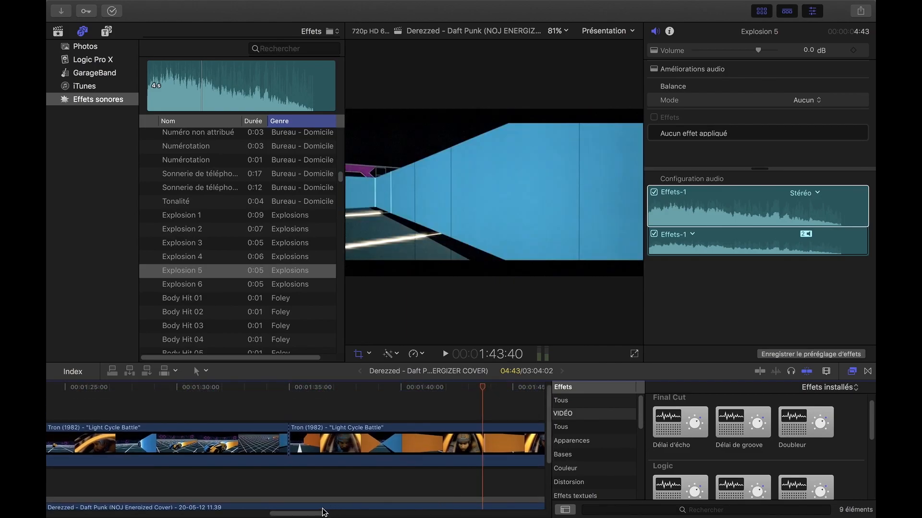
pyautogui.moveTo(323, 512); pyautogui.dragTo(407, 514)
pyautogui.click(373, 389)
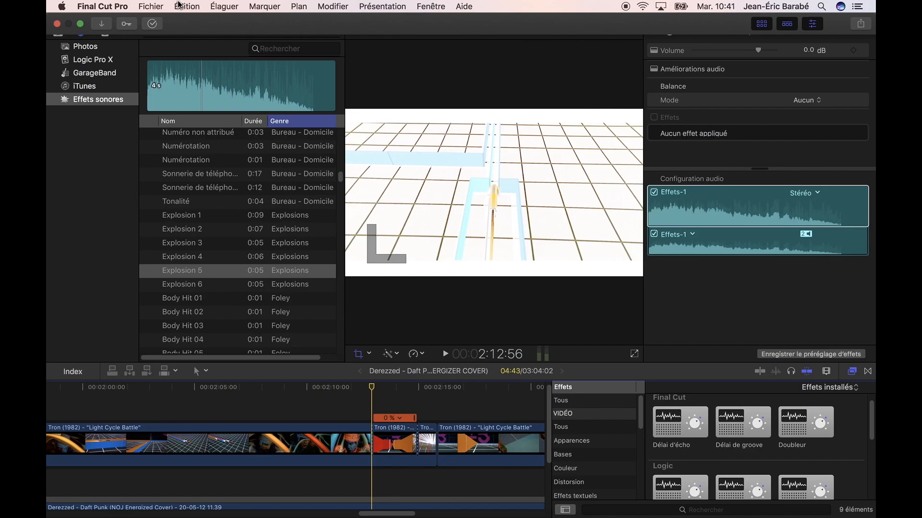
pyautogui.click(190, 5)
pyautogui.click(201, 84)
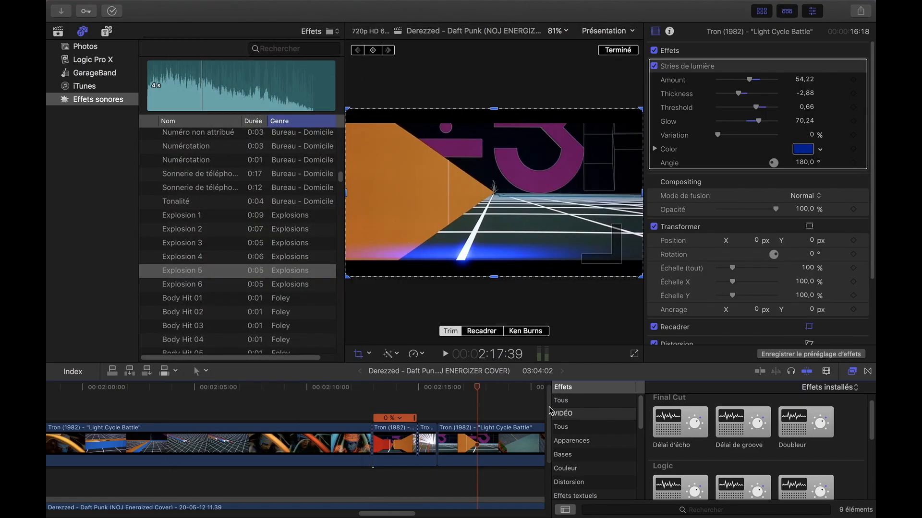
# Move the pasted Explosion 5 to the start of the short Tron segment just after the 0 % segment
pyautogui.scroll(-2, 499, 456)
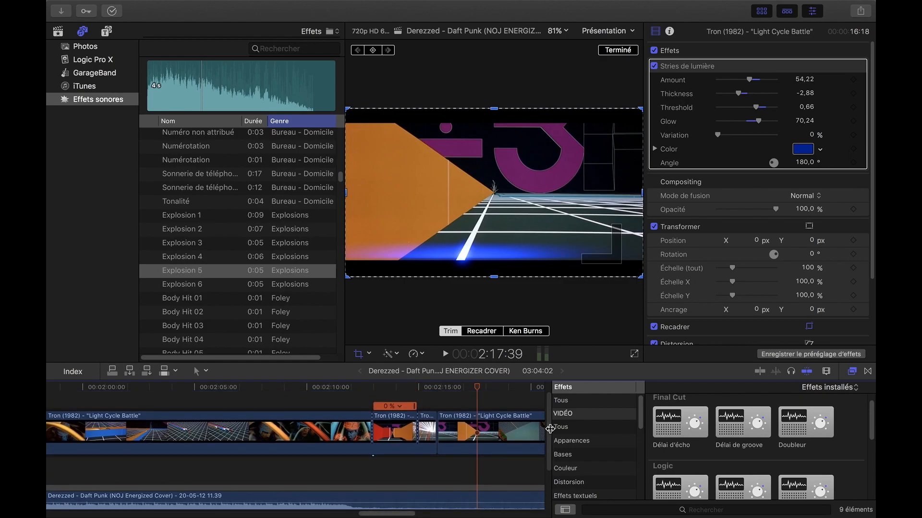
pyautogui.moveTo(549, 432); pyautogui.dragTo(548, 457)
pyautogui.click(445, 483)
pyautogui.moveTo(447, 485); pyautogui.dragTo(476, 484)
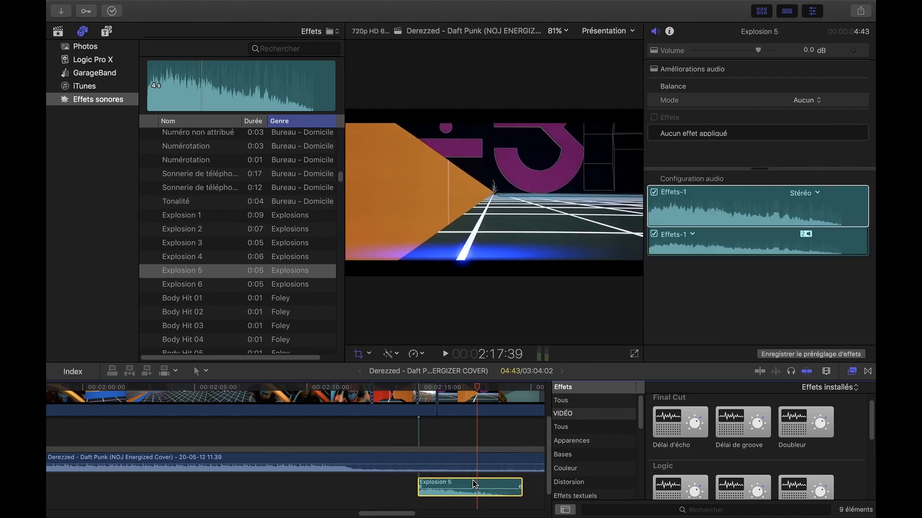
# Go back through the montage to the Lente (50 %) segment, place the playhead at 1:15:42 and view its audio below
pyautogui.moveTo(402, 514); pyautogui.dragTo(186, 494)
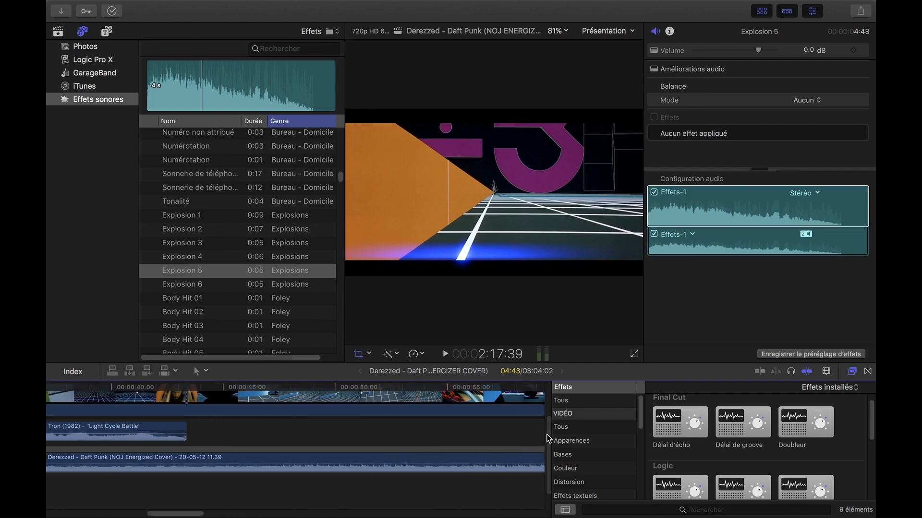
pyautogui.scroll(3, 548, 439)
pyautogui.click(467, 388)
pyautogui.moveTo(467, 390); pyautogui.dragTo(496, 389)
pyautogui.moveTo(197, 515); pyautogui.dragTo(240, 514)
pyautogui.moveTo(246, 389); pyautogui.dragTo(392, 393)
pyautogui.moveTo(242, 514); pyautogui.dragTo(267, 515)
pyautogui.click(342, 389)
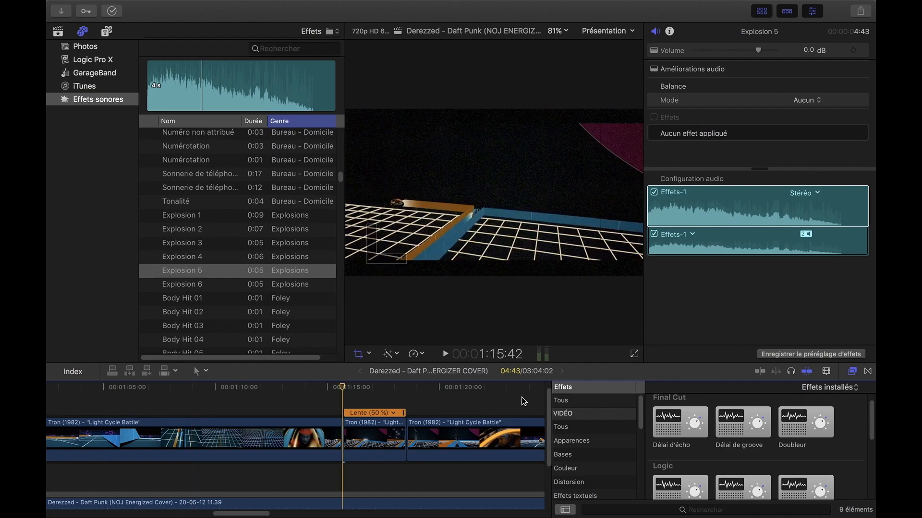
pyautogui.moveTo(548, 406); pyautogui.dragTo(552, 434)
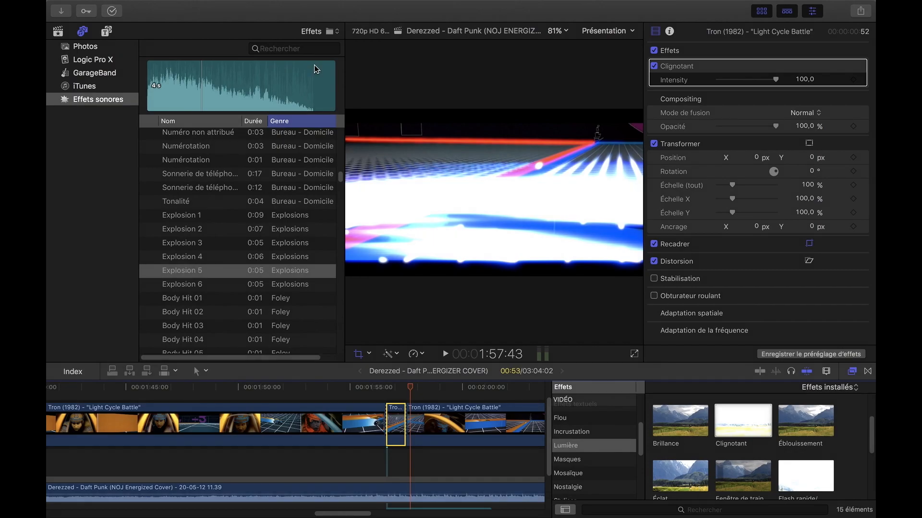
# Start sharing the project as Fichier master (défaut)
pyautogui.moveTo(128, 3)
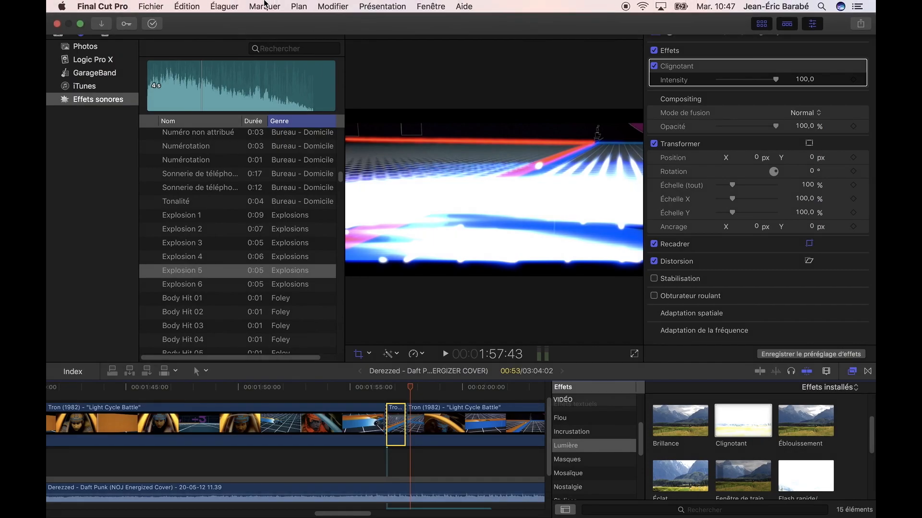
pyautogui.click(861, 24)
pyautogui.click(862, 25)
pyautogui.click(154, 5)
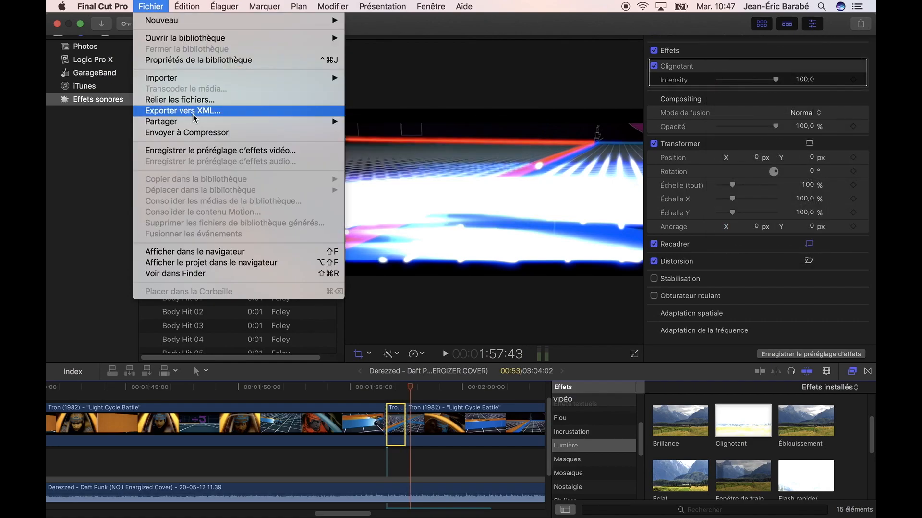
pyautogui.click(864, 25)
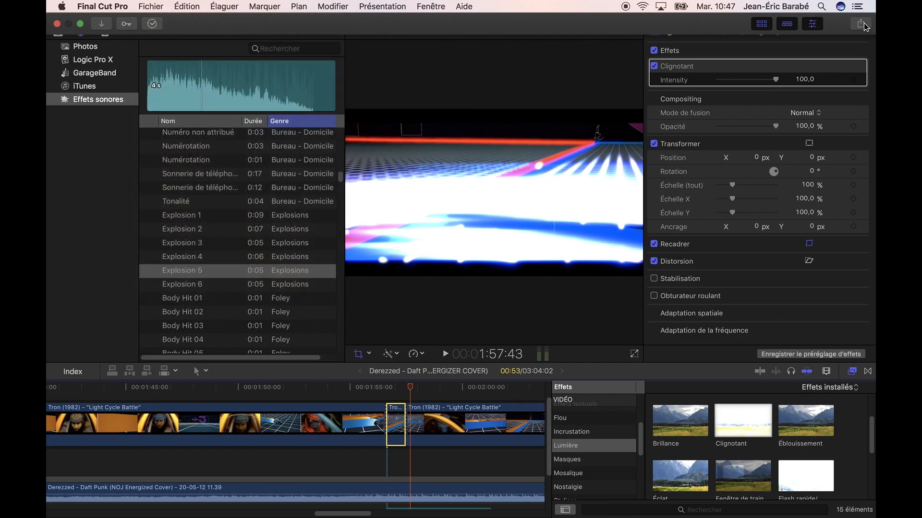
pyautogui.click(860, 24)
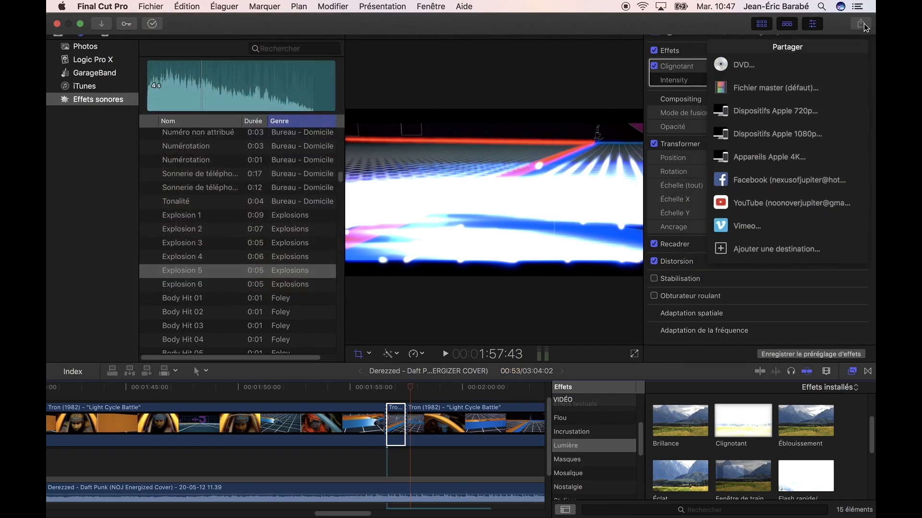
pyautogui.click(811, 82)
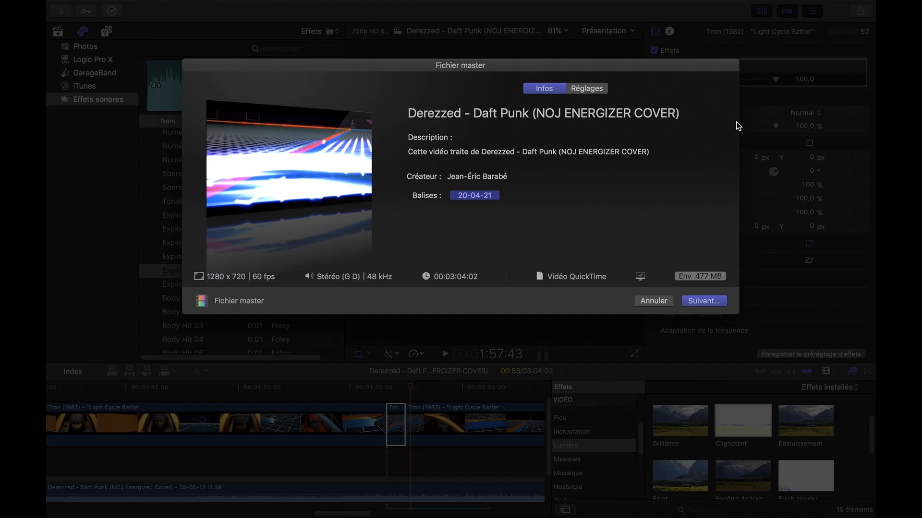
# Title the export Derezzed - Daft Punk (NOJ ENERGIZER COVER) 2 and check its format and codec settings
pyautogui.click(685, 113)
pyautogui.write('2')
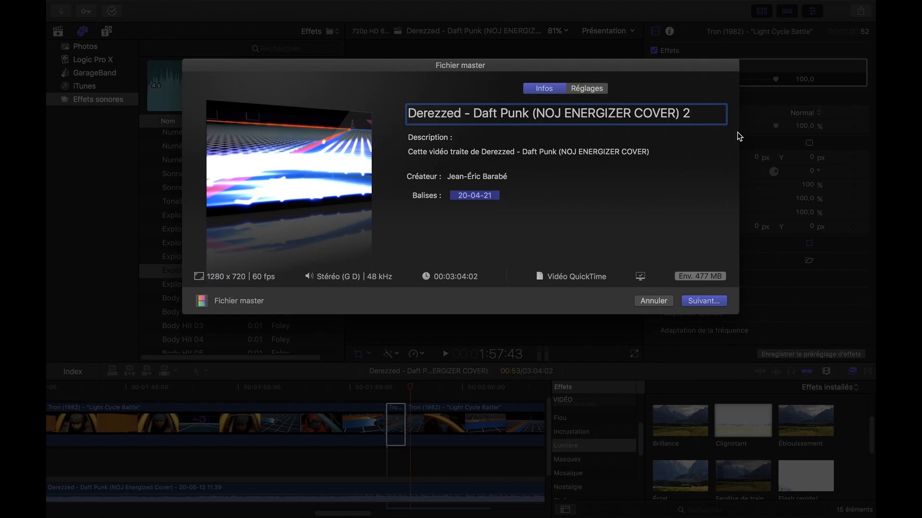
pyautogui.click(586, 89)
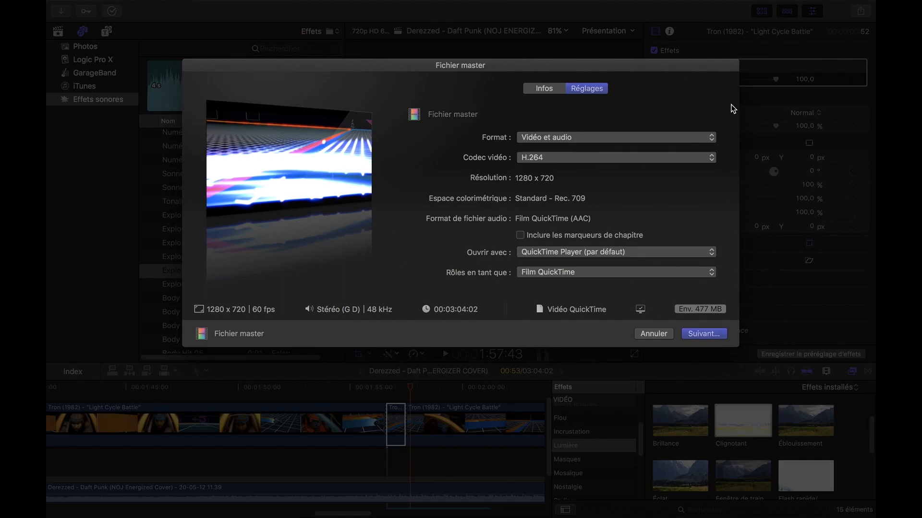
pyautogui.click(541, 89)
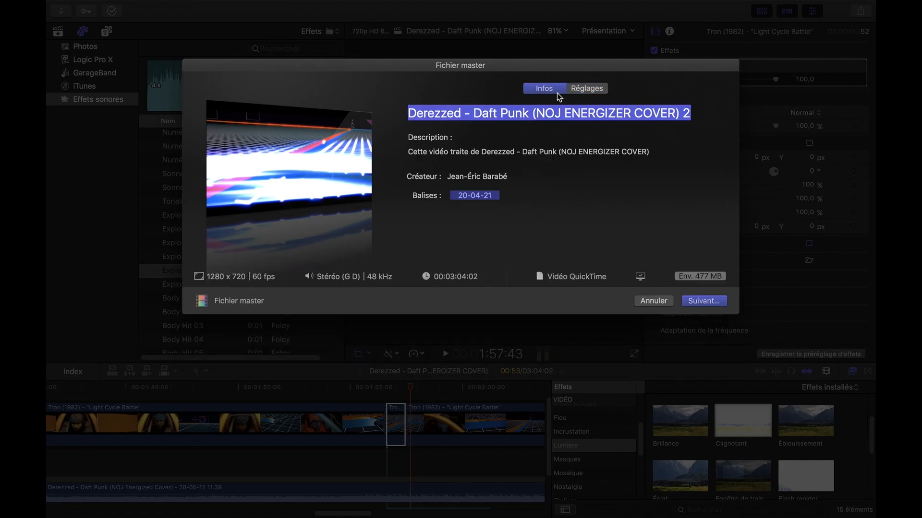
# Save the master file to Bureau and show the background tasks to follow the sharing progress
pyautogui.click(710, 300)
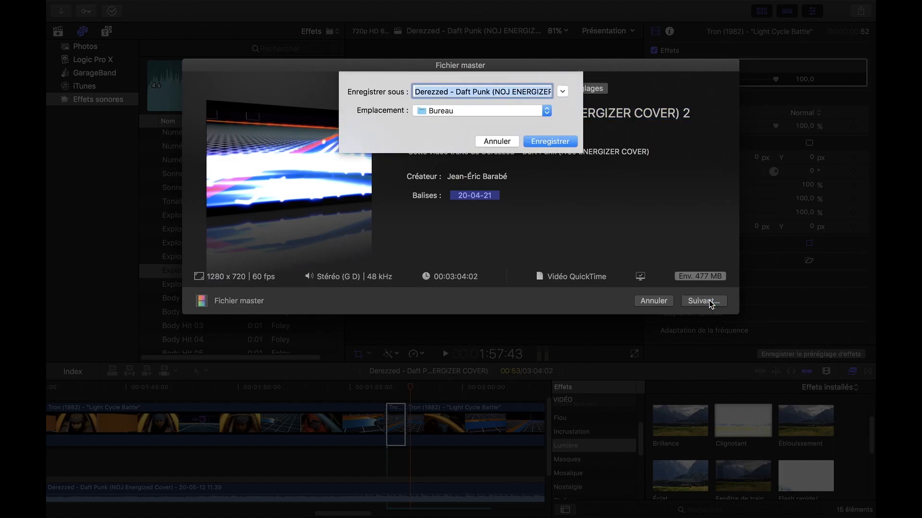
pyautogui.click(567, 141)
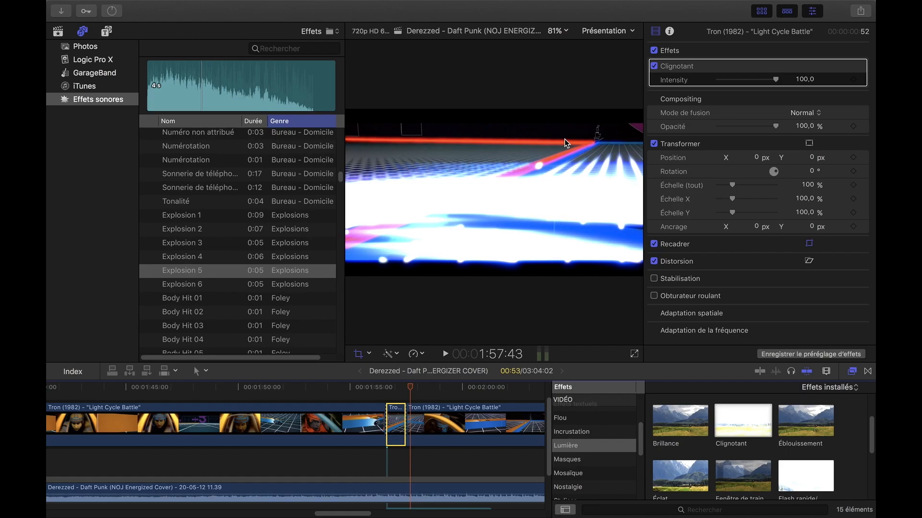
pyautogui.click(114, 15)
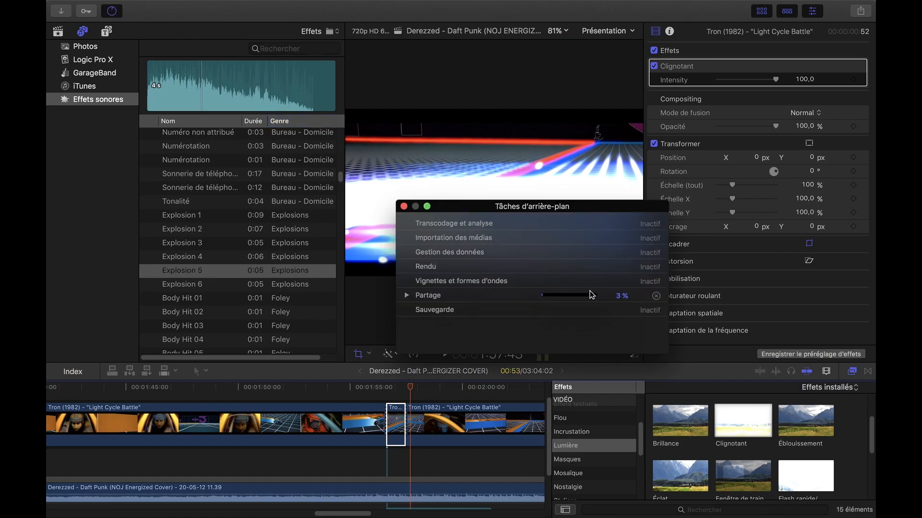